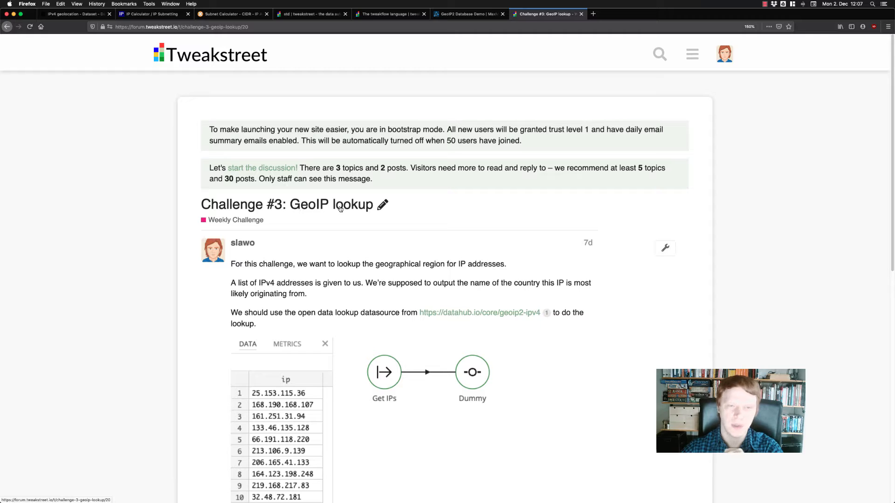
# Read the Challenge #3: GeoIP lookup post, including the task description and the sample IP list.
pyautogui.scroll(-3, 669, 304)
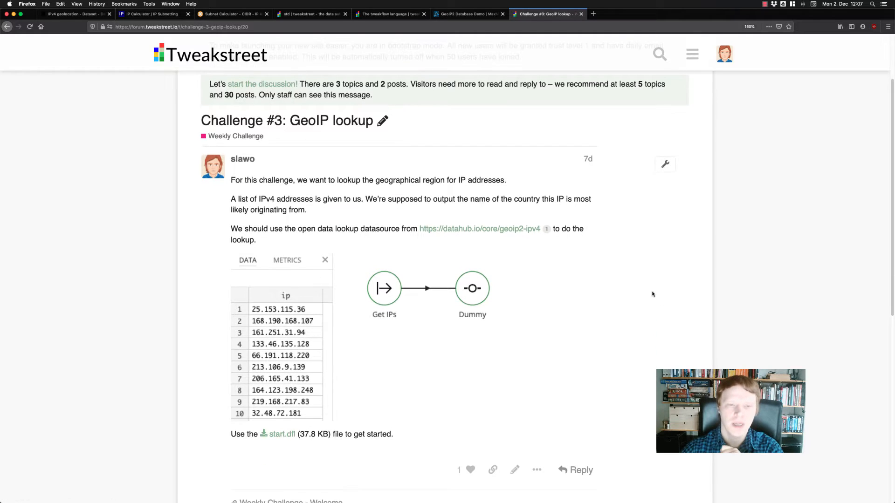
pyautogui.scroll(1, 628, 280)
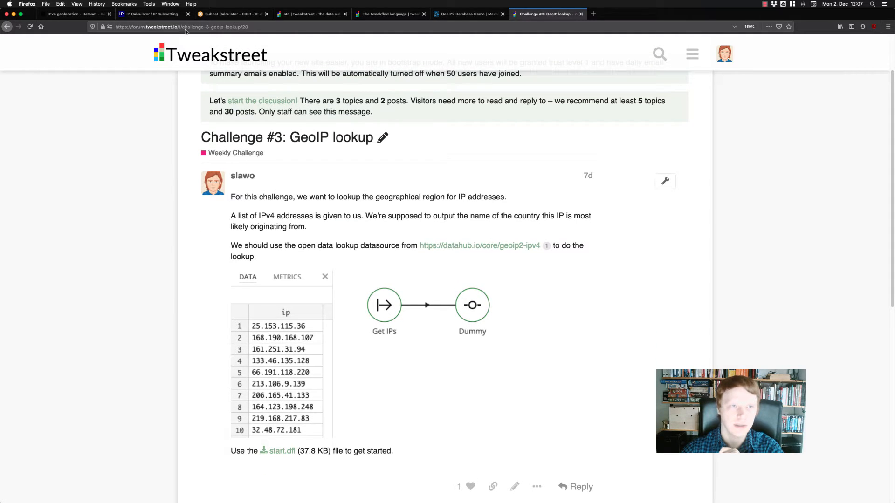
pyautogui.scroll(-2, 543, 266)
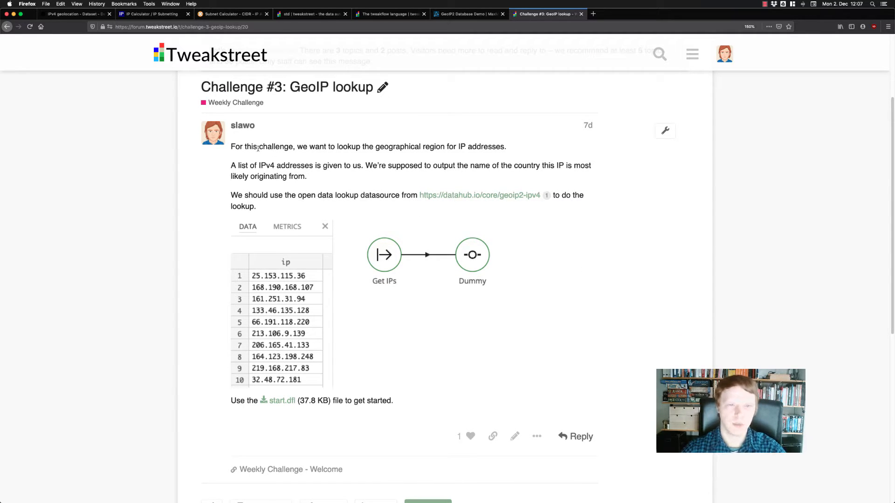
pyautogui.moveTo(334, 148); pyautogui.dragTo(513, 150)
pyautogui.click(513, 150)
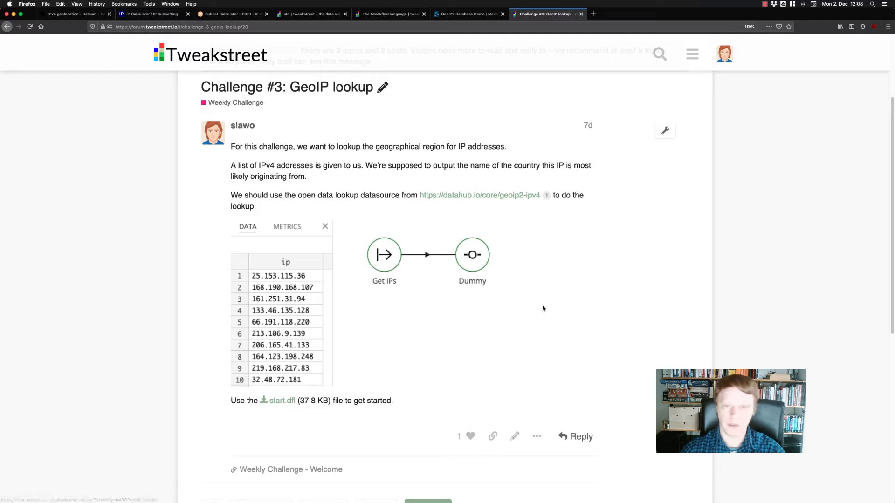
# Open the linked datahub.io geoip2-ipv4 dataset and look over its data files and preview table.
pyautogui.keyDown('super'); pyautogui.click(477, 195); pyautogui.keyUp('super')
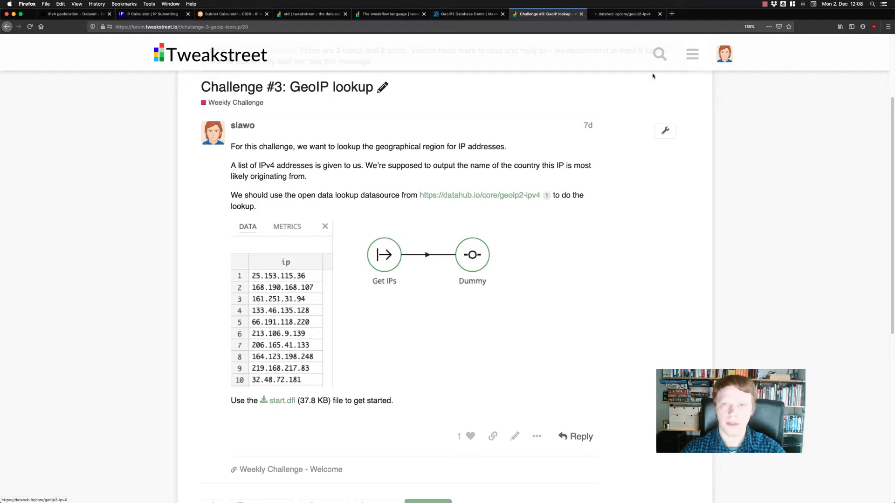
pyautogui.hotkey('ctrl', 'Tab')
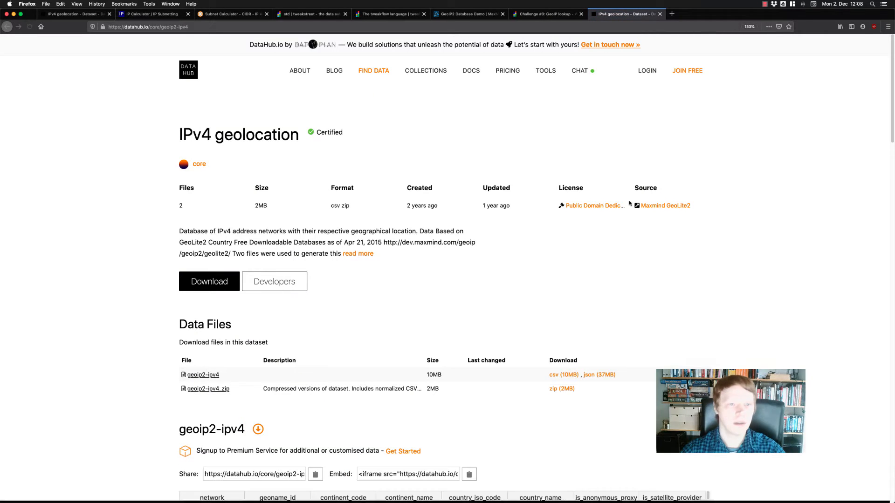
pyautogui.scroll(-3, 624, 236)
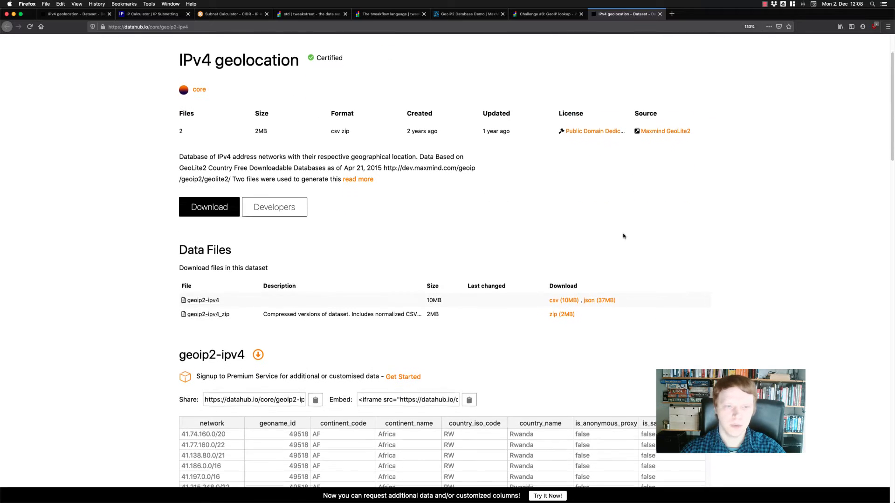
pyautogui.scroll(-3, 624, 236)
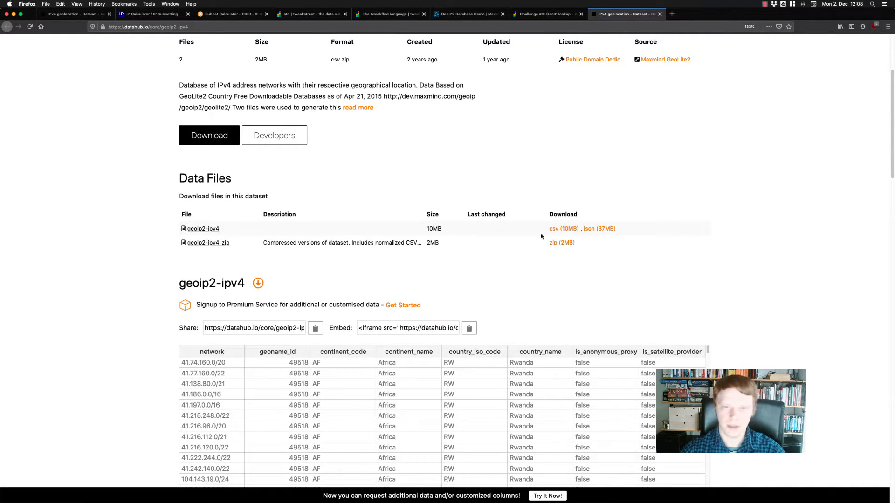
pyautogui.scroll(-7, 705, 261)
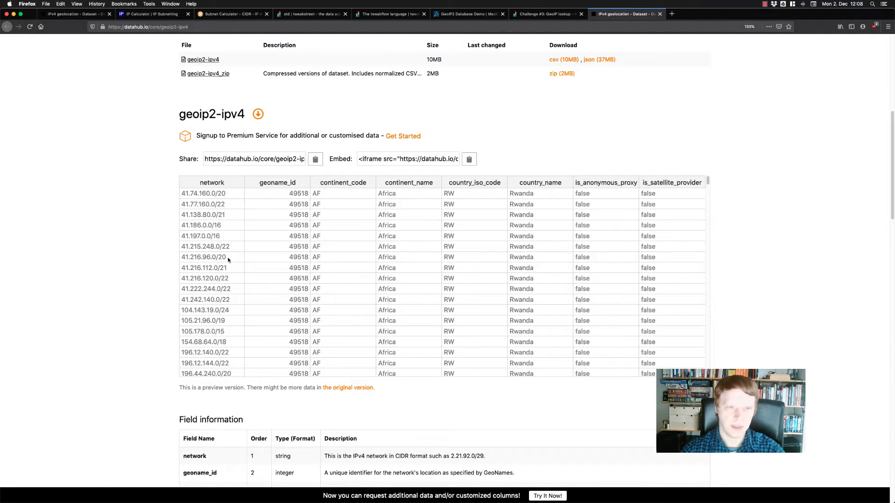
pyautogui.scroll(-2, 225, 261)
pyautogui.scroll(2, 227, 254)
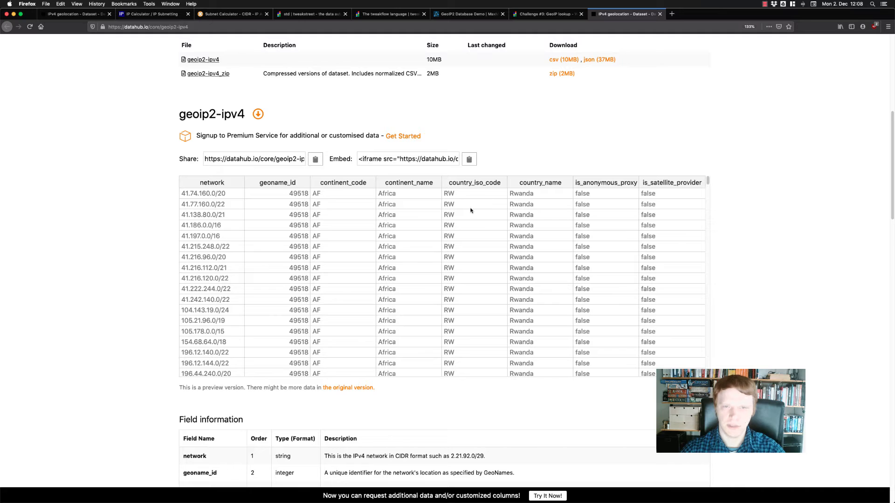
# Examine how networks map to country names across the geoip2-ipv4 preview rows, checking the 37.216.0.0/15 entry.
pyautogui.scroll(-3, 496, 238)
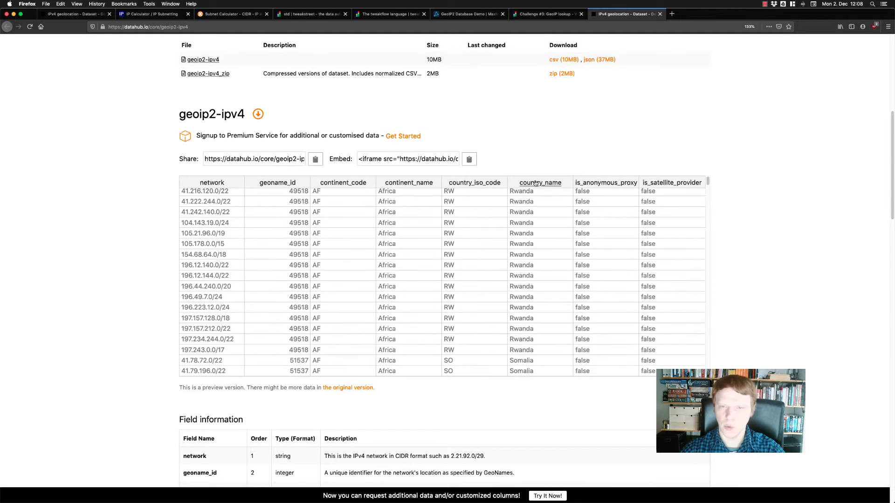
pyautogui.scroll(-2, 535, 293)
pyautogui.scroll(-10, 535, 287)
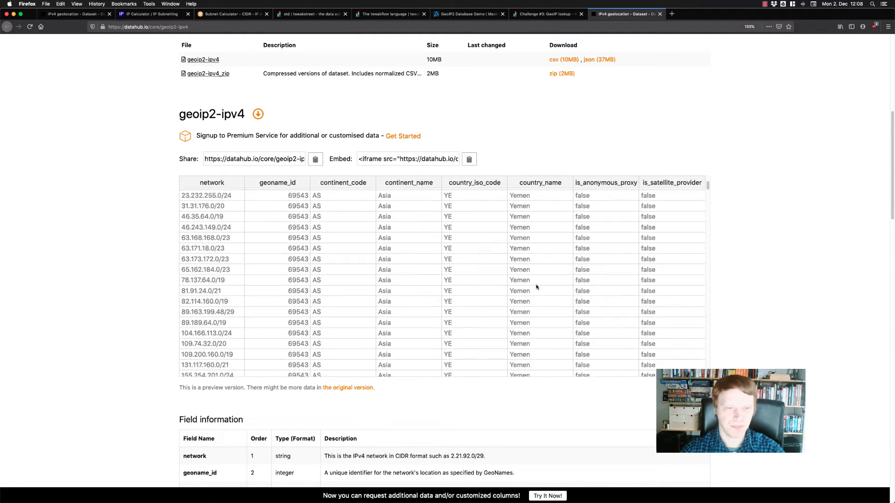
pyautogui.scroll(-5, 224, 327)
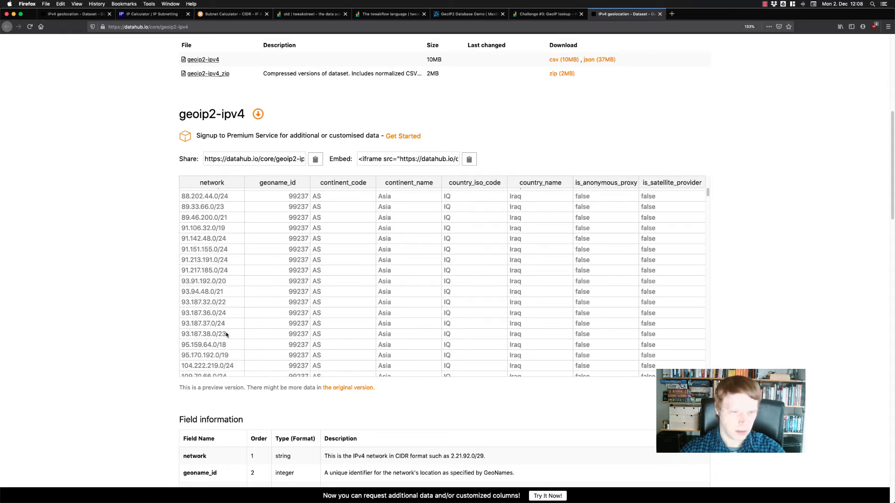
pyautogui.click(227, 335)
pyautogui.scroll(-15, 559, 345)
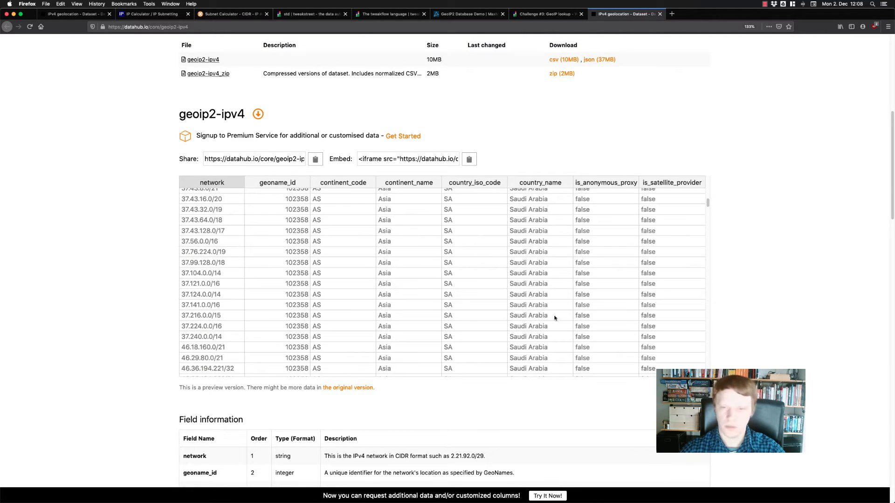
pyautogui.click(231, 315)
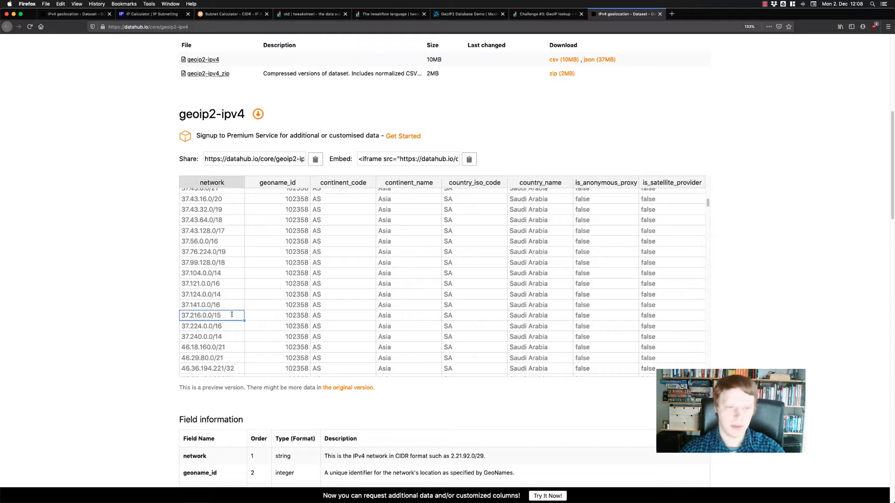
pyautogui.click(549, 315)
pyautogui.scroll(5, 539, 279)
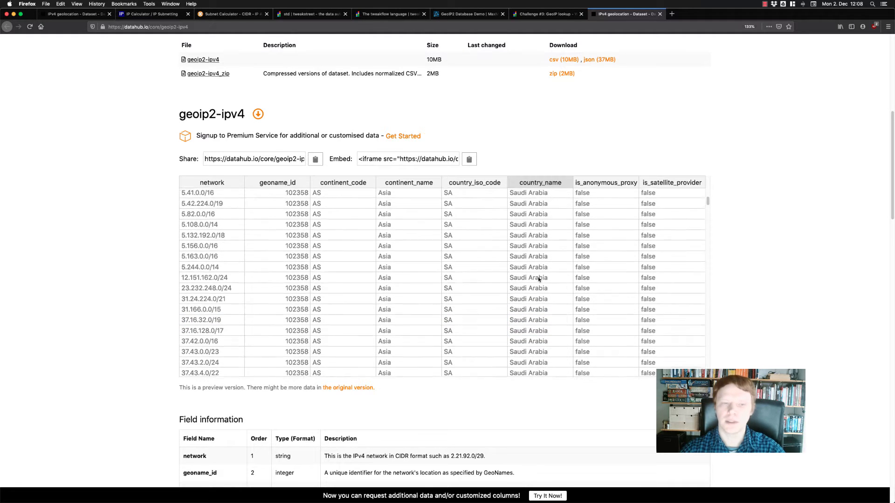
pyautogui.scroll(10, 540, 280)
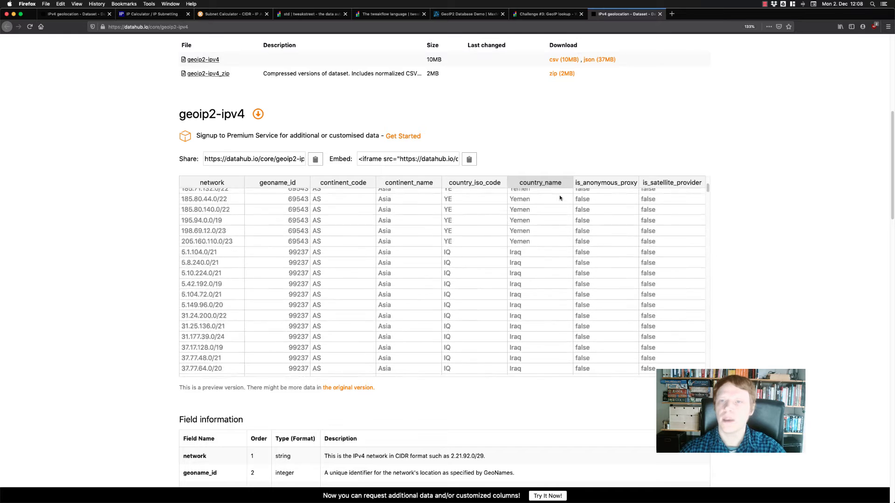
pyautogui.scroll(10, 560, 198)
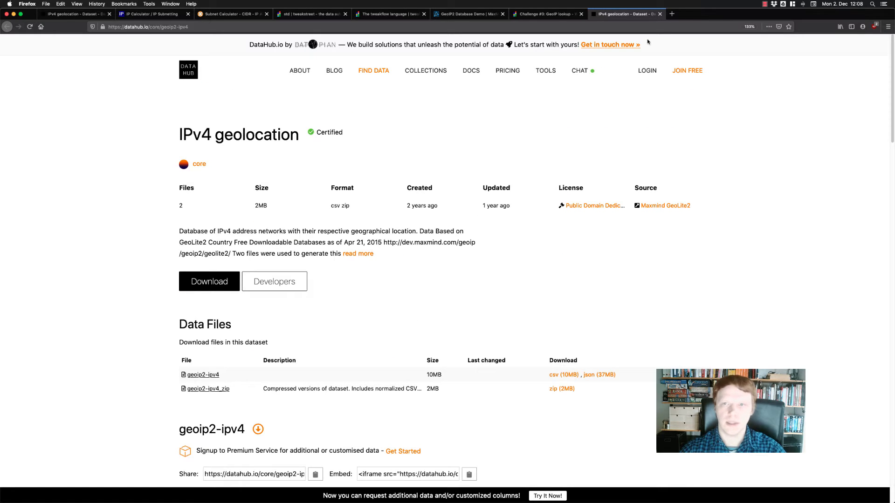
# Switch to Tweakstreet and maximize the window showing the start.dfl flow.
pyautogui.press('super+Tab')
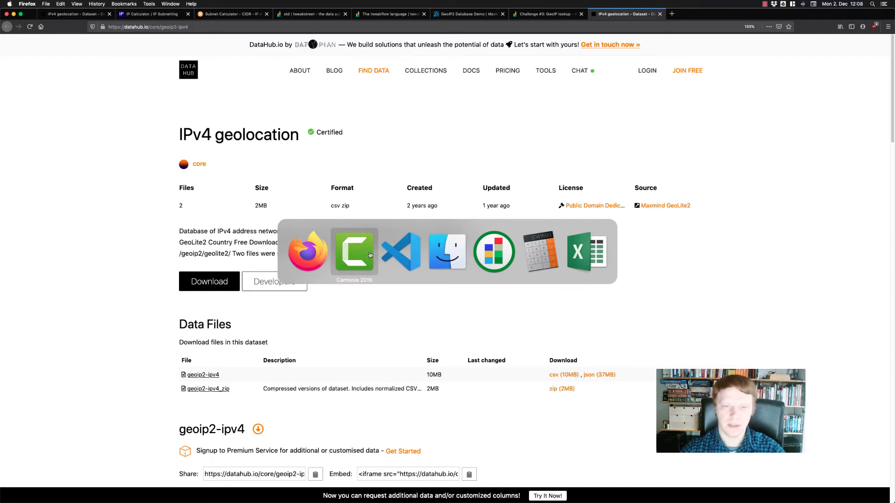
pyautogui.click(481, 252)
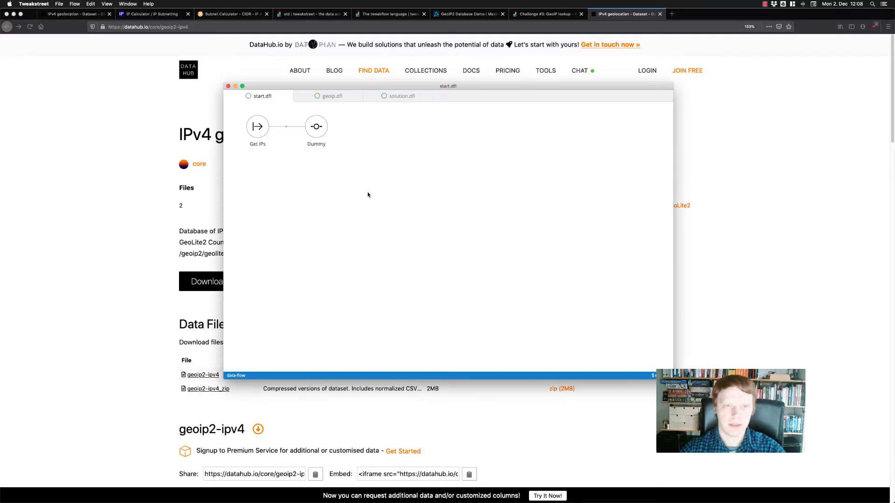
pyautogui.doubleClick(362, 86)
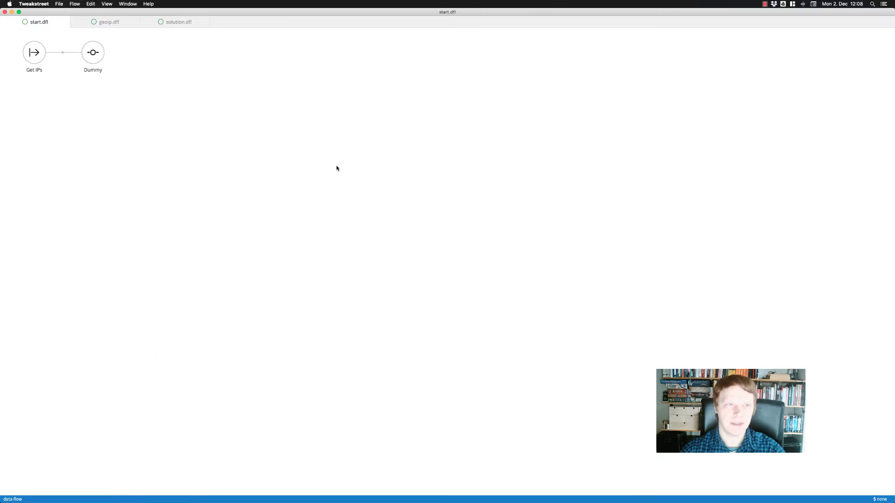
# Run the start.dfl flow and display the data passing from Get IPs to Dummy.
pyautogui.rightClick(176, 141)
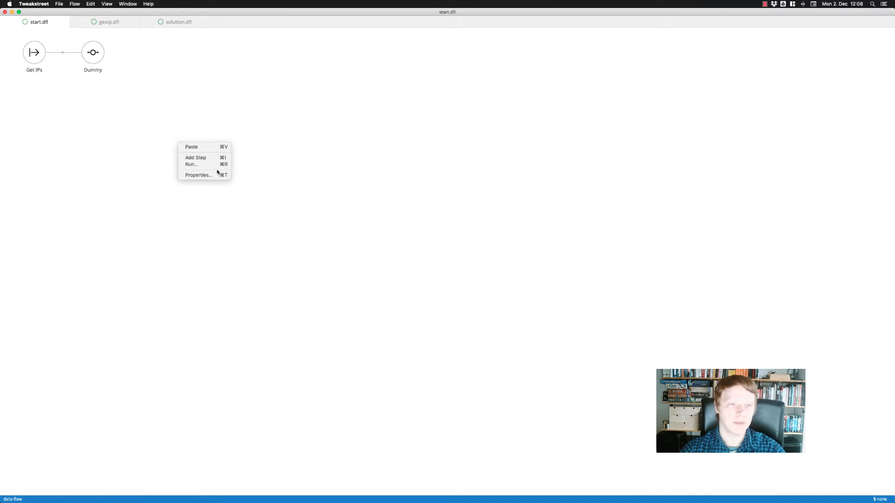
pyautogui.click(217, 162)
pyautogui.click(461, 478)
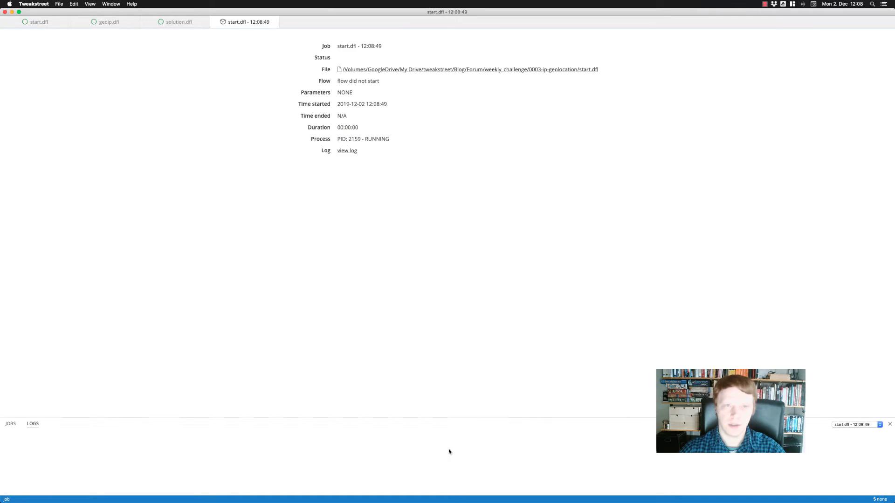
pyautogui.click(420, 54)
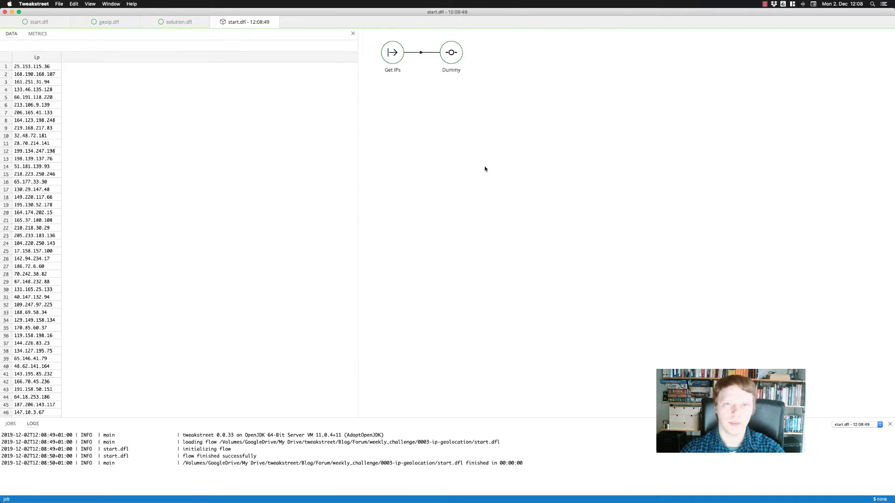
# Widen the ip column of the data table slightly and enlarge the interface zoom.
pyautogui.moveTo(61, 57); pyautogui.dragTo(79, 61)
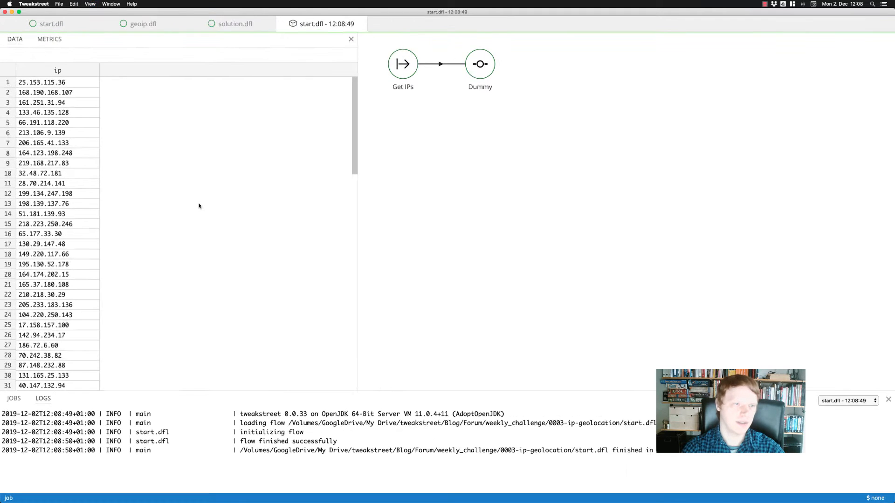
pyautogui.press('super+plus')
pyautogui.press('super+plus')
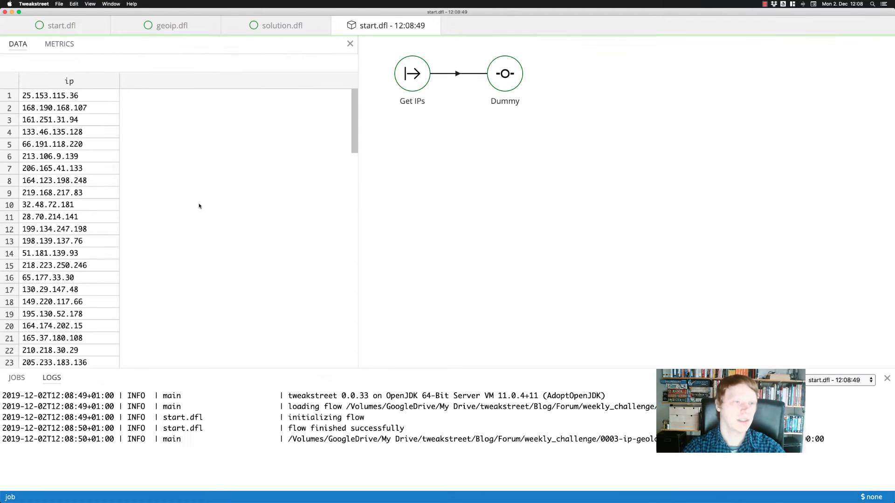
# Look through the IP addresses output by Get IPs, inspecting several individual entries.
pyautogui.scroll(-19, 80, 121)
pyautogui.scroll(16, 72, 138)
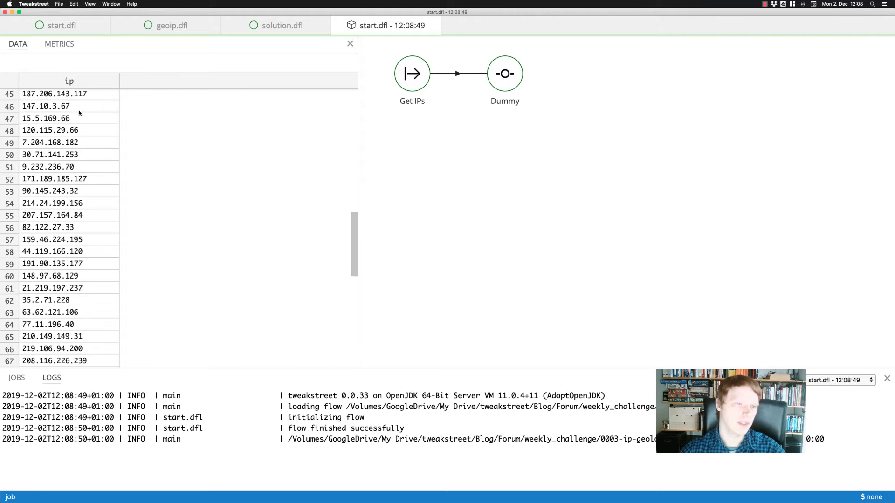
pyautogui.click(87, 111)
pyautogui.click(79, 160)
pyautogui.click(79, 193)
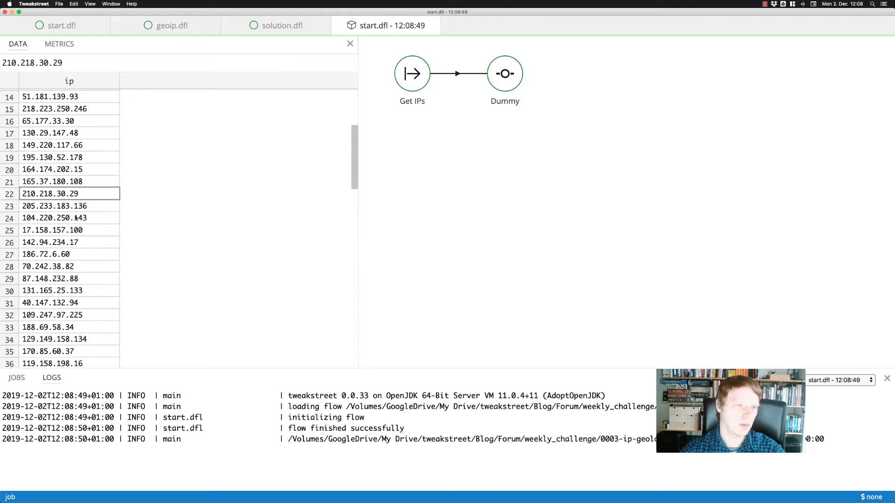
pyautogui.click(79, 230)
pyautogui.click(80, 327)
pyautogui.scroll(1, 80, 240)
pyautogui.scroll(3, 80, 240)
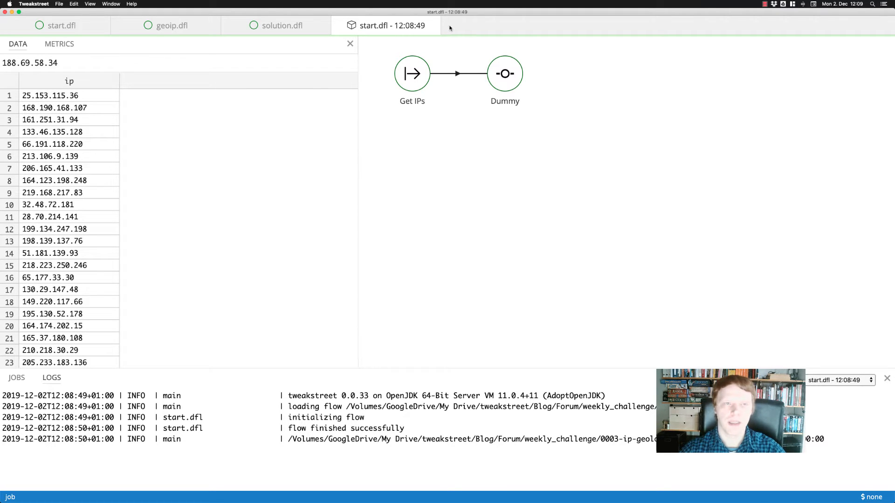
# Run the geoip.dfl flow with its existing run settings and display the data passing from Pick Fields to Dummy.
pyautogui.click(172, 27)
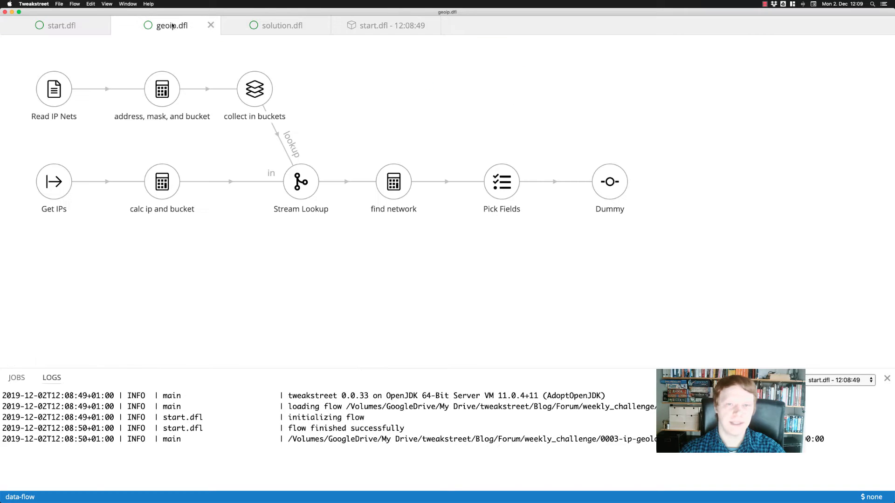
pyautogui.rightClick(378, 248)
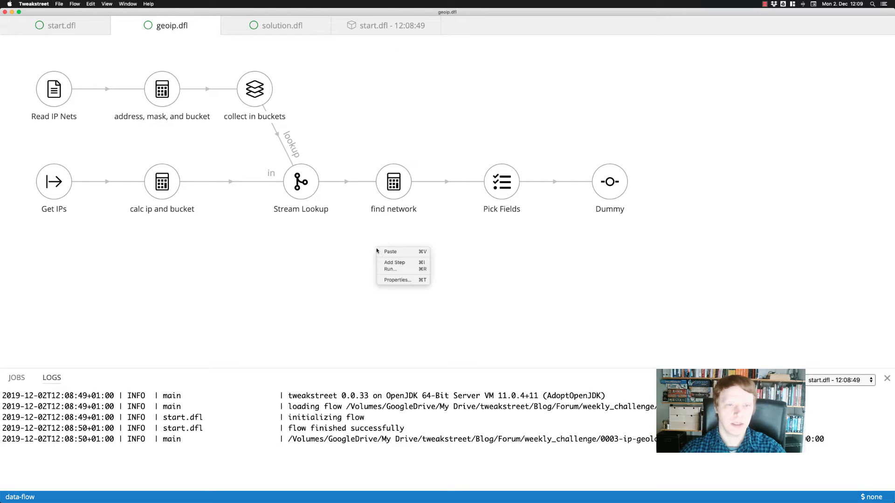
pyautogui.click(404, 269)
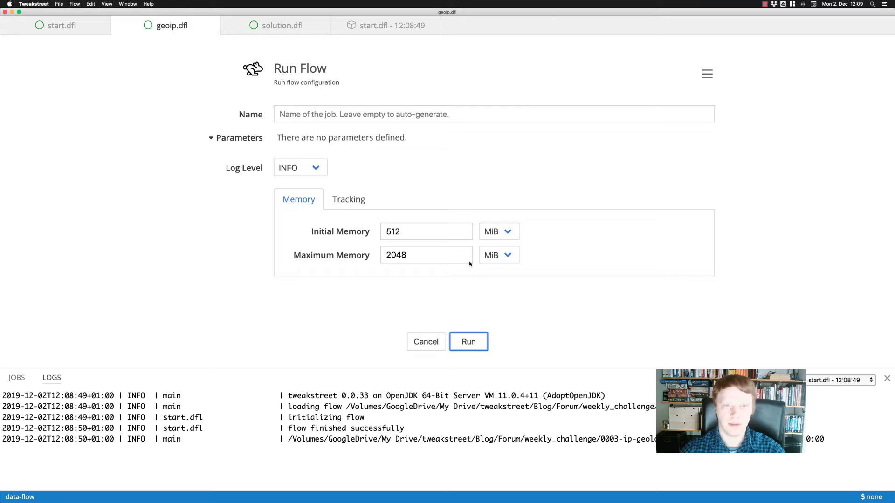
pyautogui.click(467, 339)
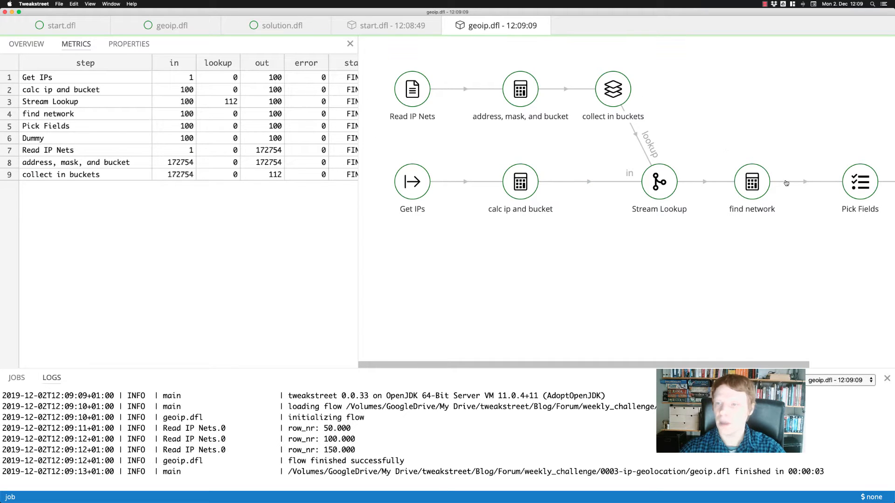
pyautogui.hscroll(3, 793, 184)
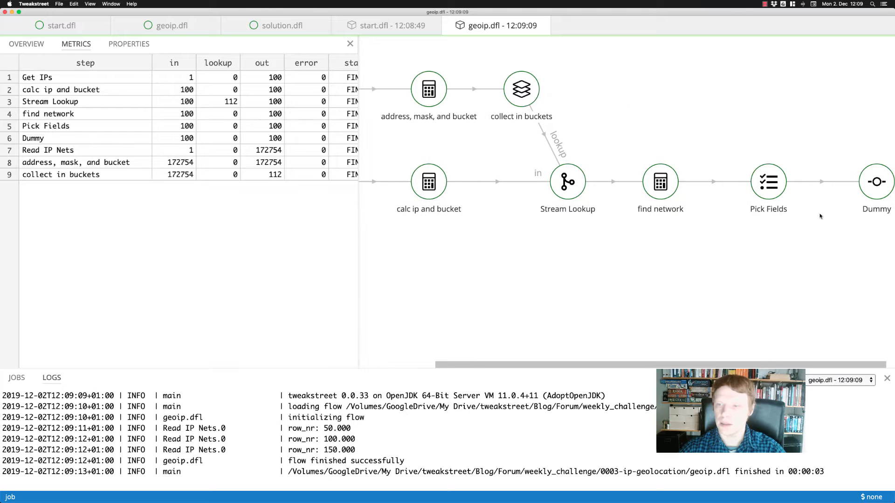
pyautogui.click(824, 185)
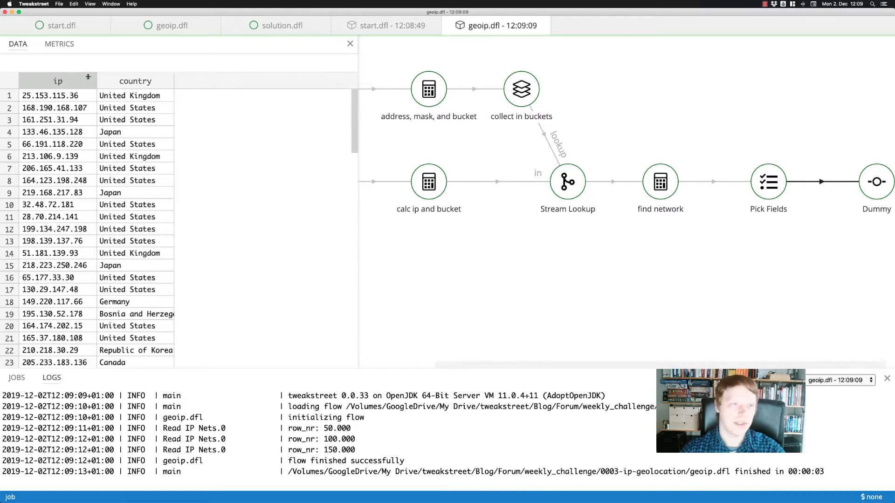
# Widen the ip and country columns and look through the country found for each IP address.
pyautogui.moveTo(99, 76); pyautogui.dragTo(118, 78)
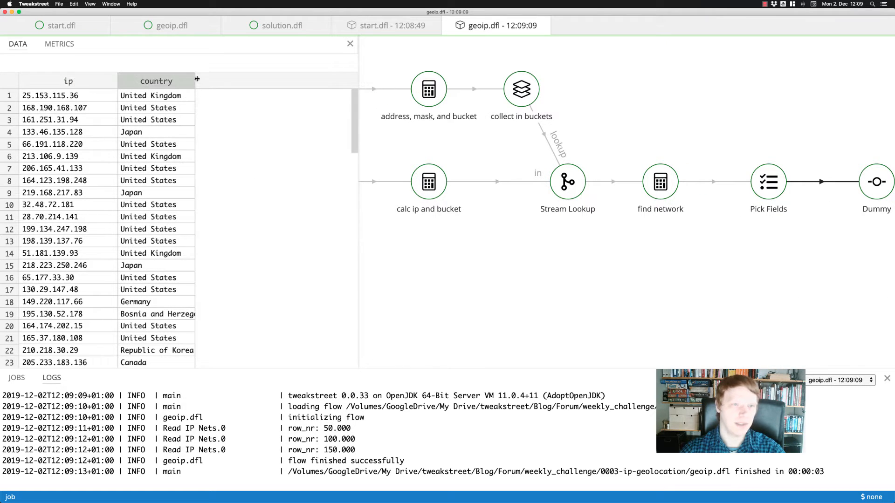
pyautogui.moveTo(177, 80); pyautogui.dragTo(239, 86)
pyautogui.scroll(-15, 196, 228)
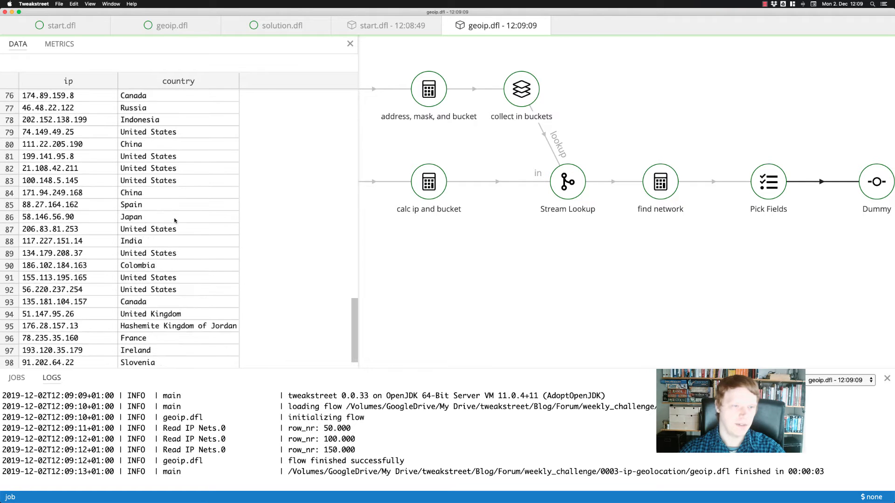
pyautogui.scroll(10, 153, 219)
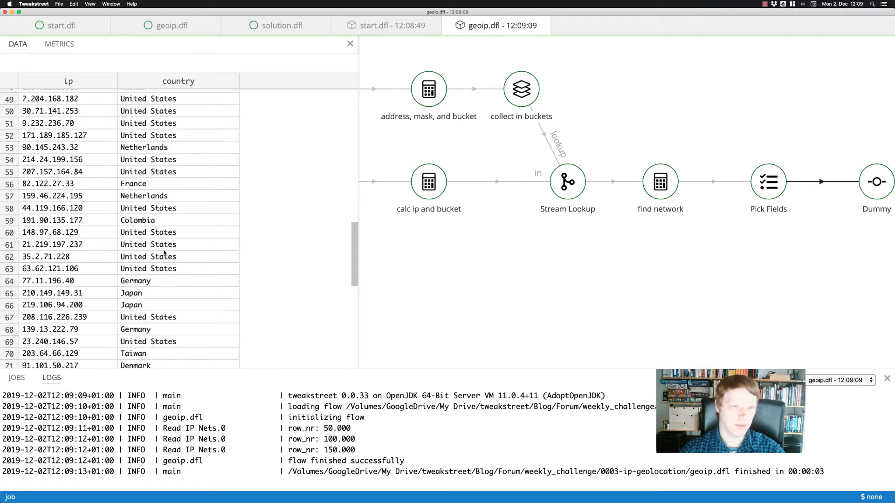
pyautogui.scroll(-8, 140, 238)
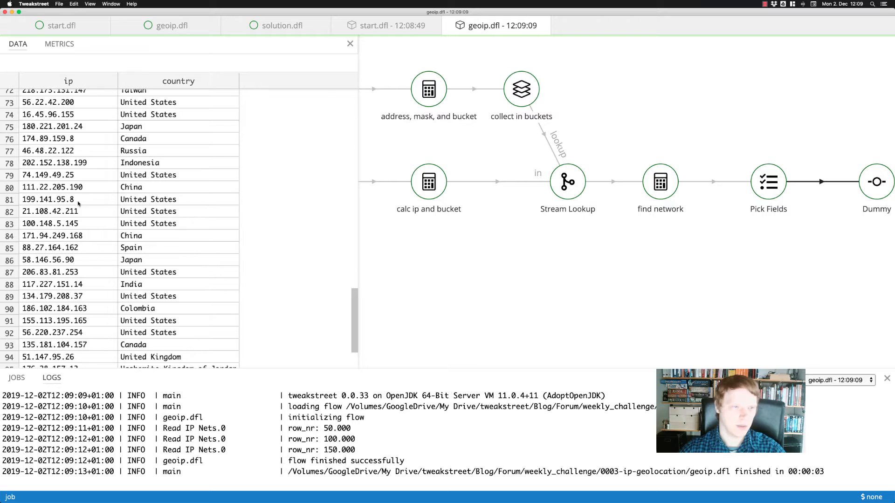
pyautogui.scroll(2, 91, 212)
pyautogui.scroll(7, 90, 212)
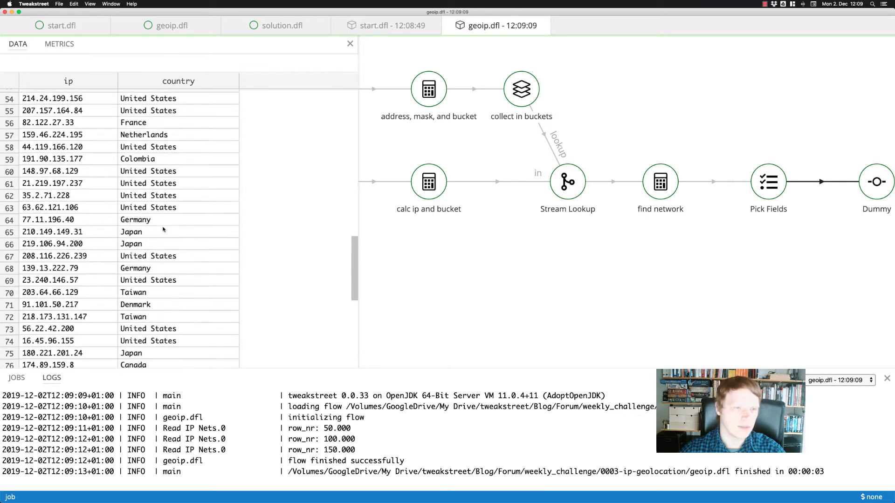
pyautogui.scroll(-10, 165, 231)
pyautogui.scroll(15, 186, 237)
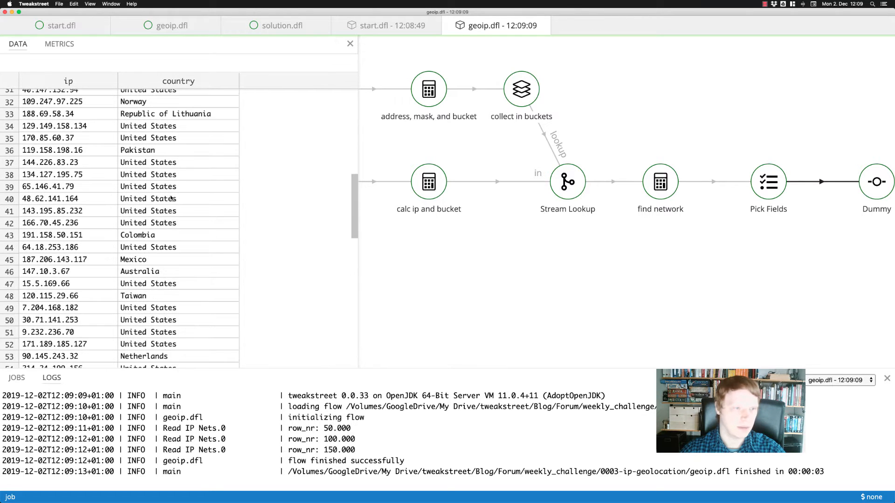
pyautogui.scroll(3, 173, 199)
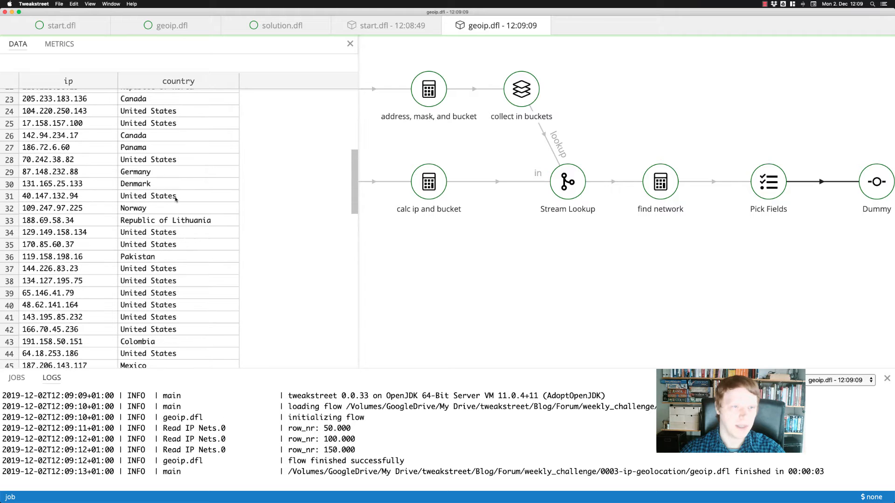
pyautogui.scroll(1, 176, 200)
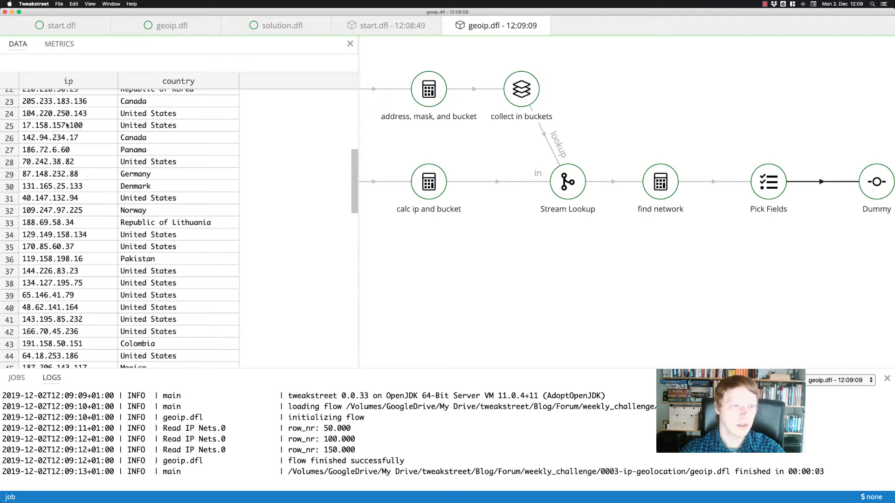
# Copy the IP addresses in rows 25 to 33 and submit them to MaxMind's GeoIP2 City Database Demo in Firefox.
pyautogui.moveTo(67, 125); pyautogui.dragTo(87, 224)
pyautogui.press('super+c')
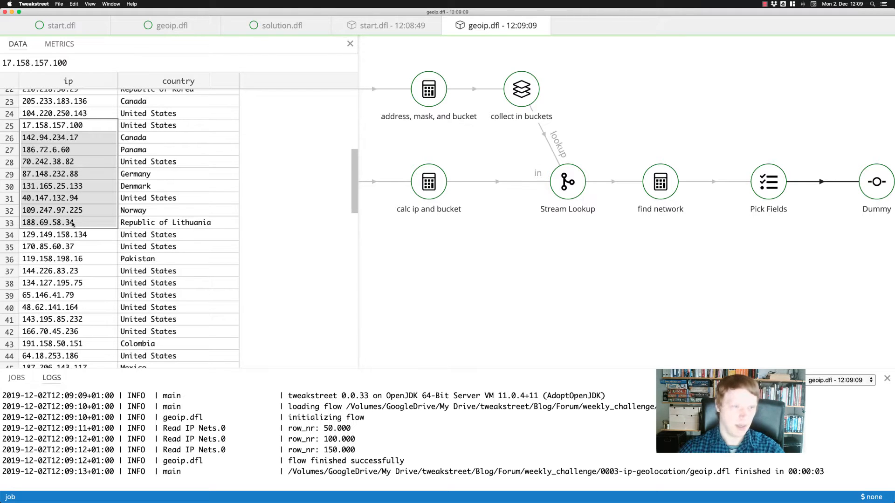
pyautogui.press('super+Tab')
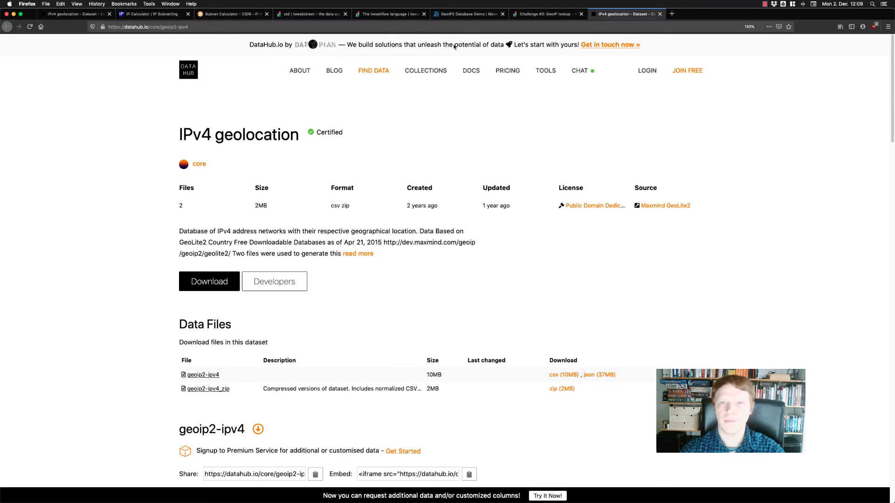
pyautogui.click(468, 14)
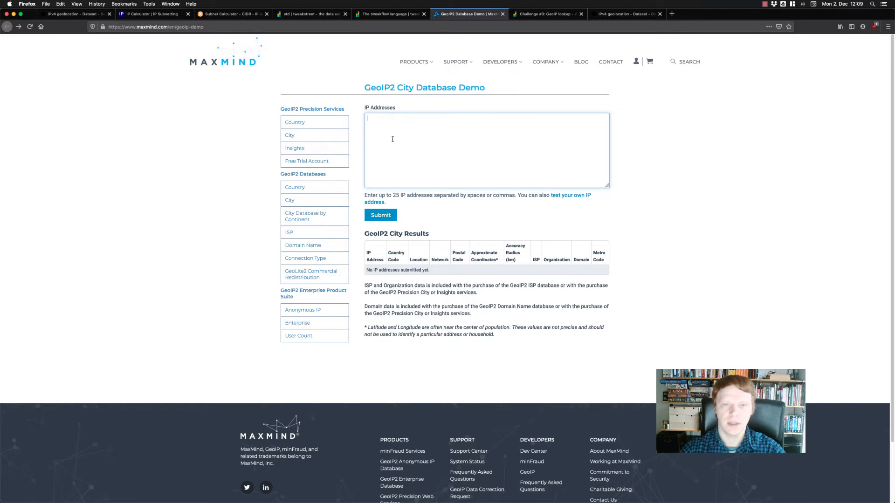
pyautogui.press('super+v')
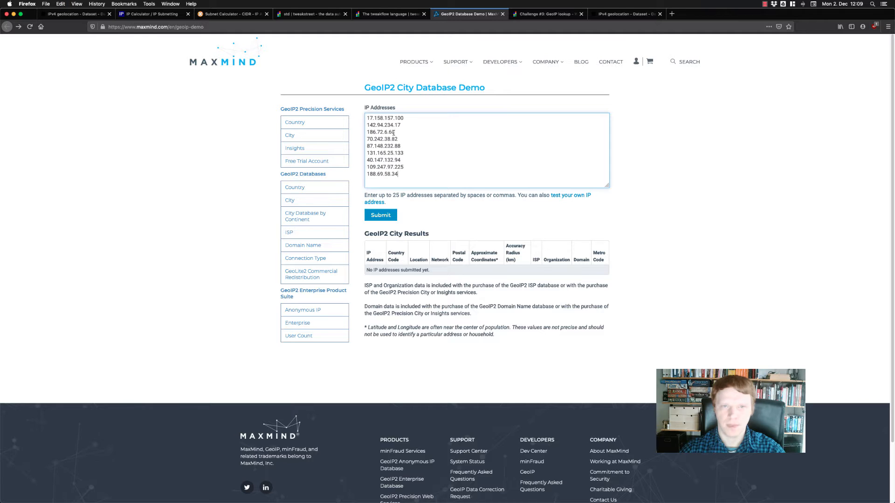
pyautogui.click(376, 216)
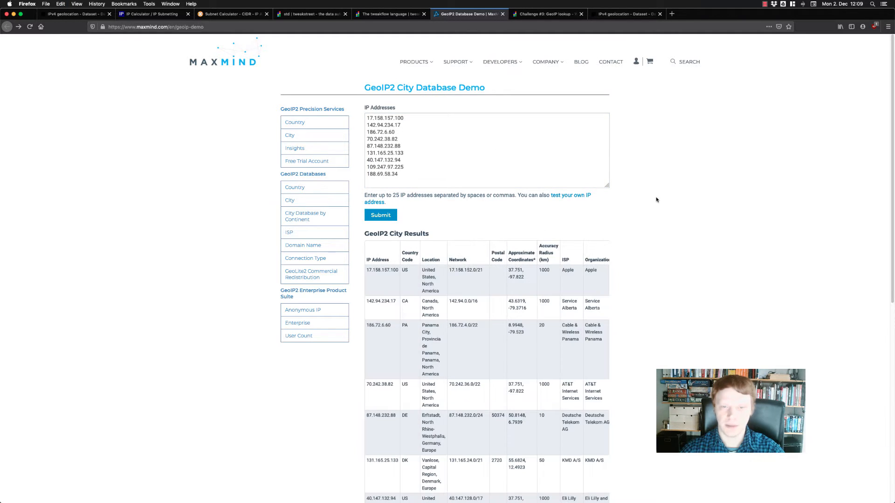
# Shrink the browser window, place it beside the flow's data table, compare MaxMind's locations with the country column, and return to Tweakstreet.
pyautogui.scroll(-4, 656, 200)
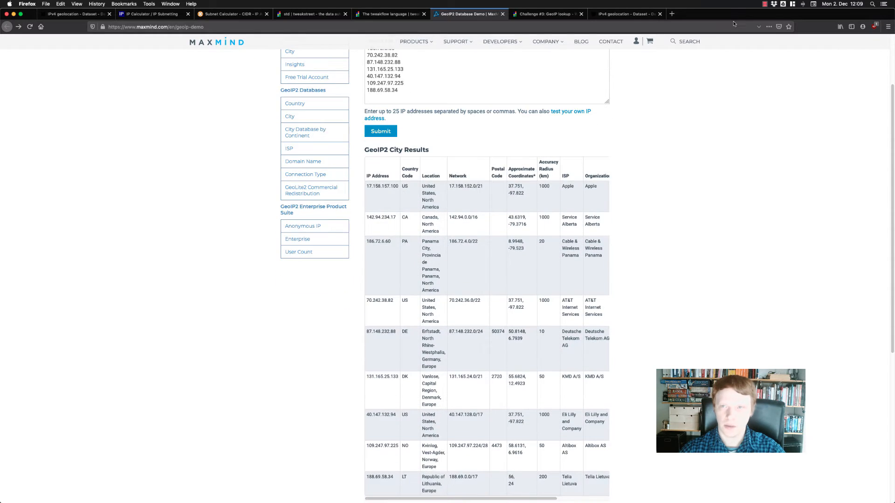
pyautogui.doubleClick(731, 15)
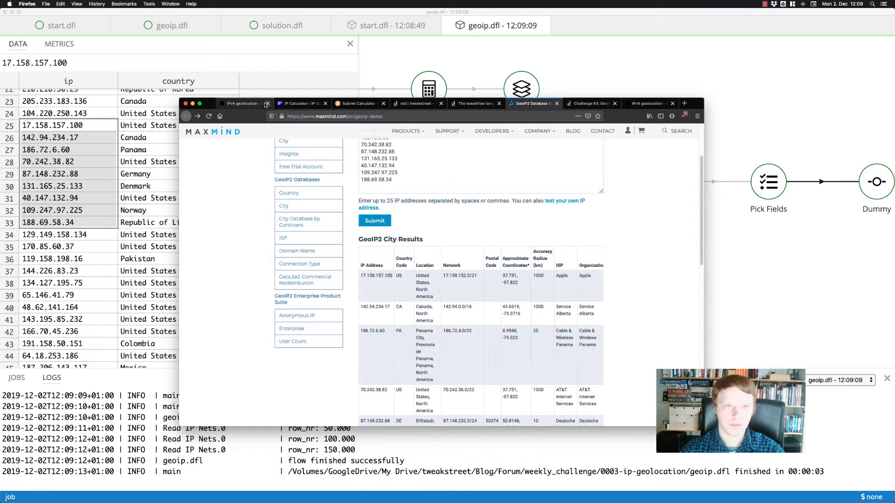
pyautogui.moveTo(217, 105); pyautogui.dragTo(371, 33)
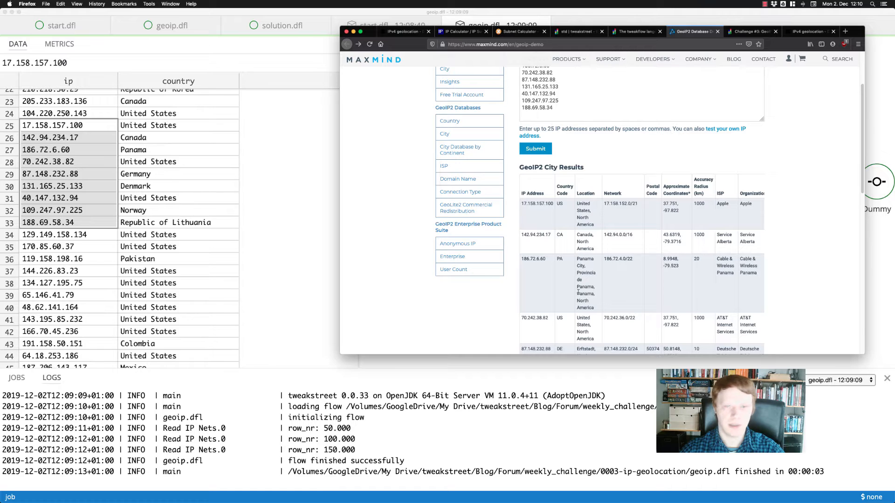
pyautogui.scroll(-5, 590, 305)
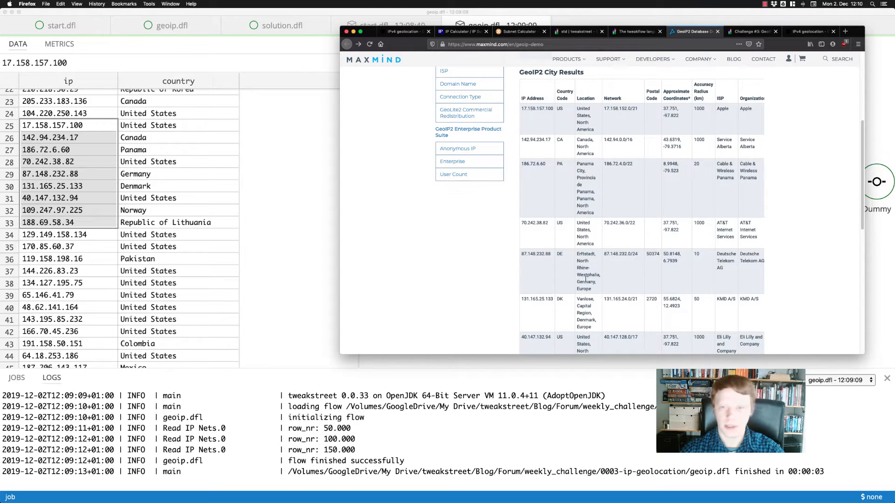
pyautogui.scroll(-2, 586, 279)
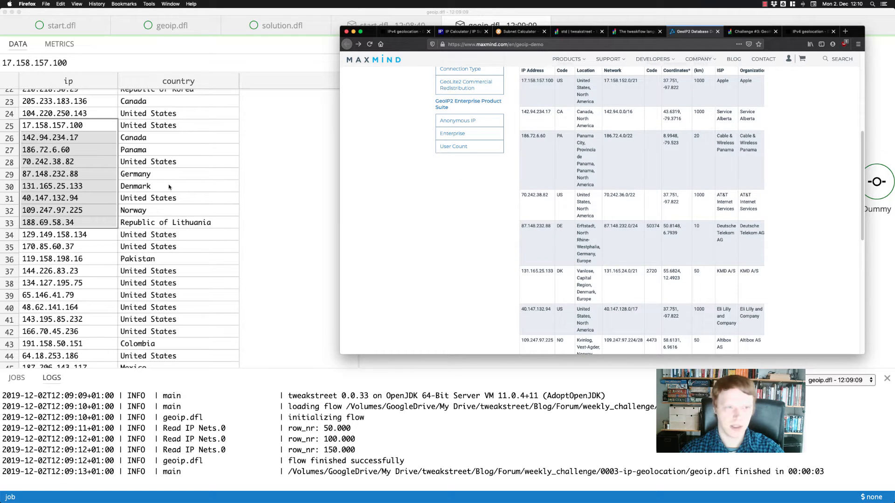
pyautogui.scroll(-5, 587, 311)
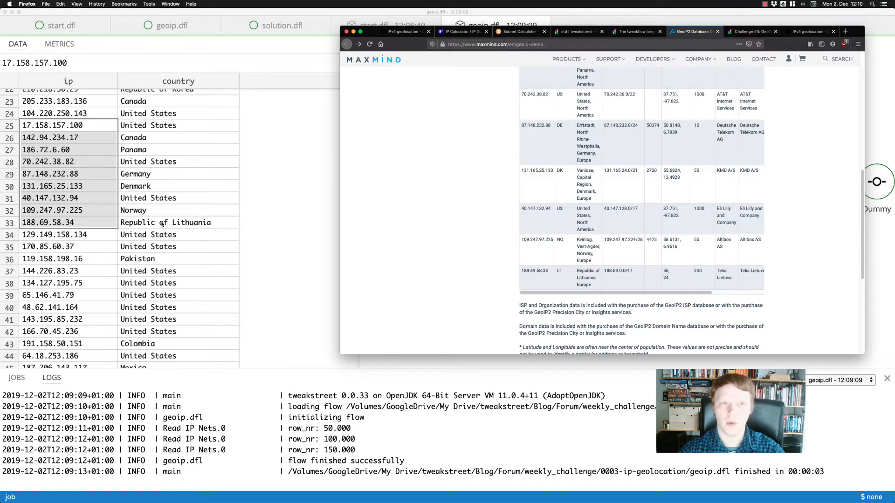
pyautogui.moveTo(862, 32); pyautogui.dragTo(864, 164)
pyautogui.click(273, 191)
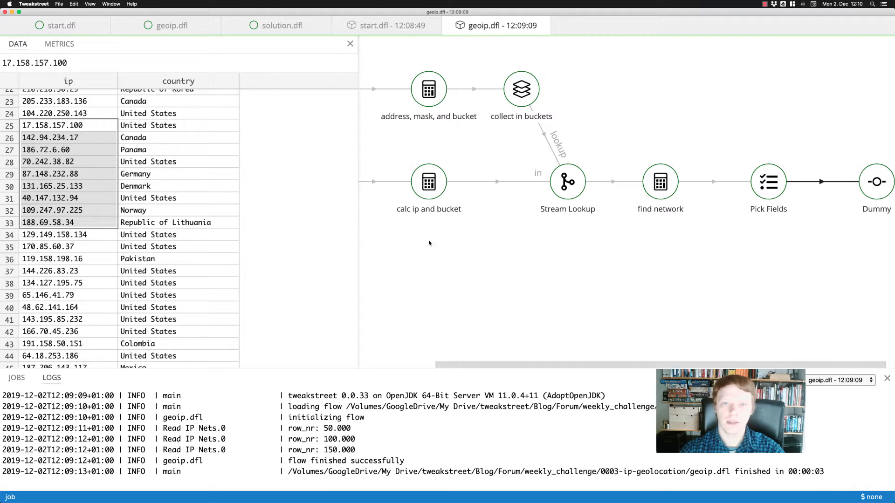
# Show the step metrics of the geoip.dfl run and close its job results.
pyautogui.hscroll(-5, 569, 356)
pyautogui.click(443, 280)
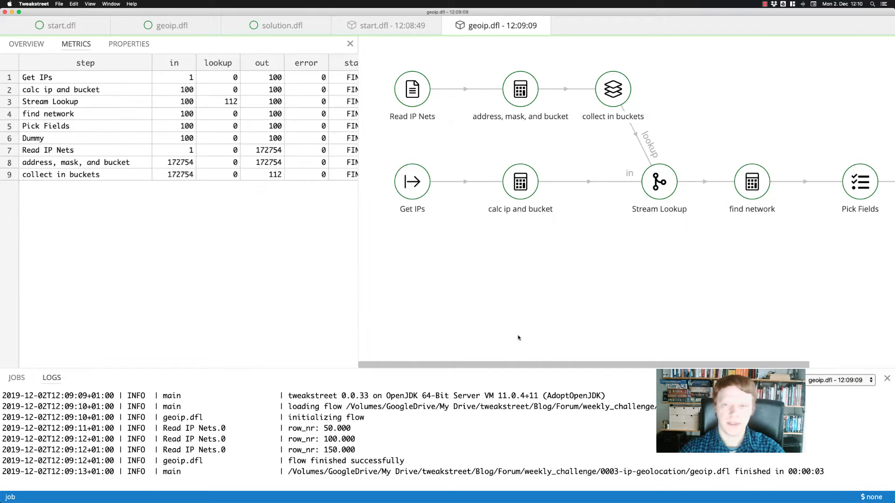
pyautogui.moveTo(561, 366); pyautogui.dragTo(410, 335)
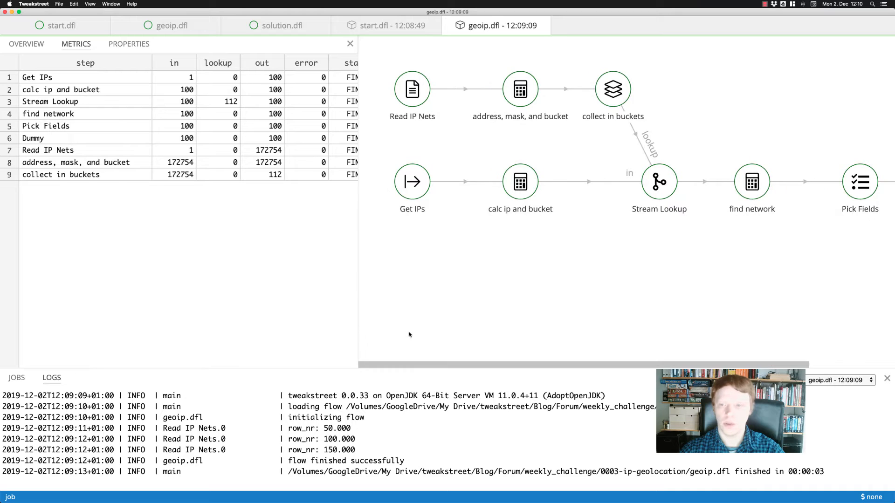
pyautogui.press('super+w')
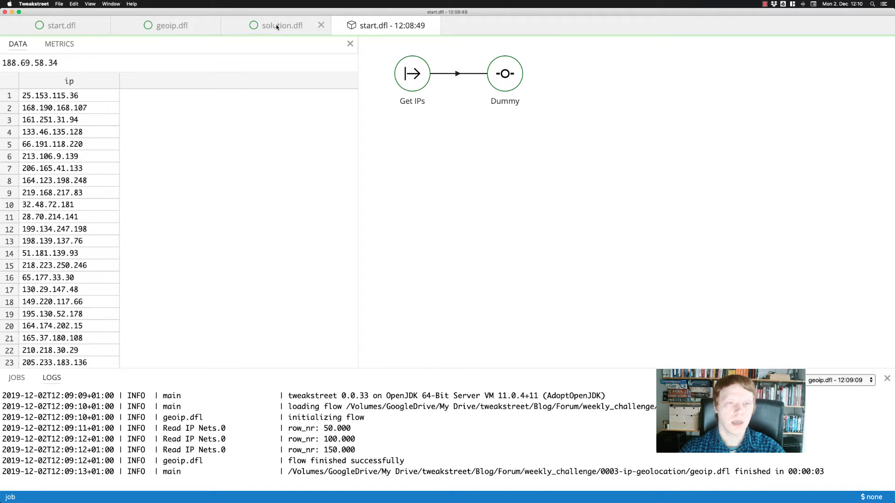
# Run solution.dfl with its existing run settings and inspect the data passing from Get IPs to Dummy before closing the job.
pyautogui.click(232, 30)
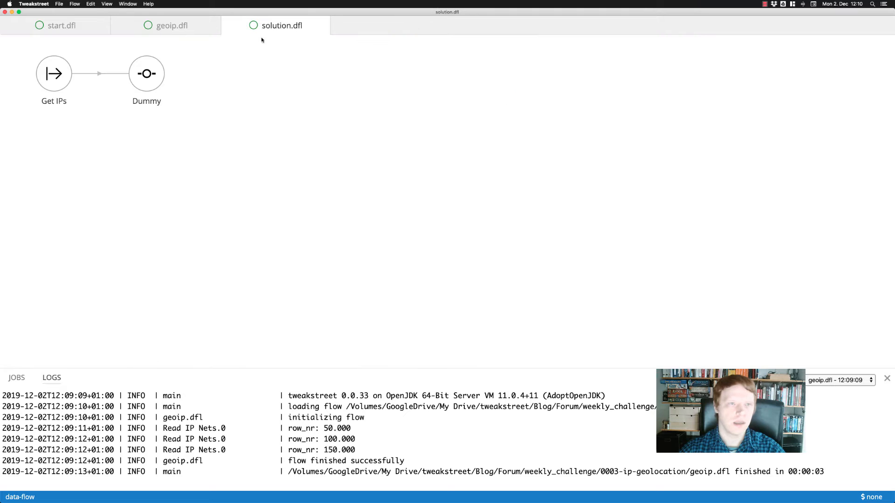
pyautogui.rightClick(277, 133)
pyautogui.click(289, 150)
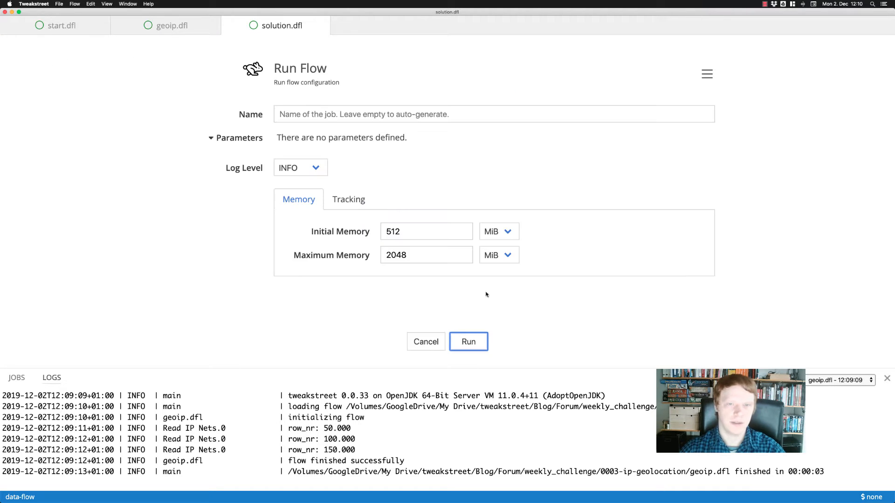
pyautogui.click(470, 339)
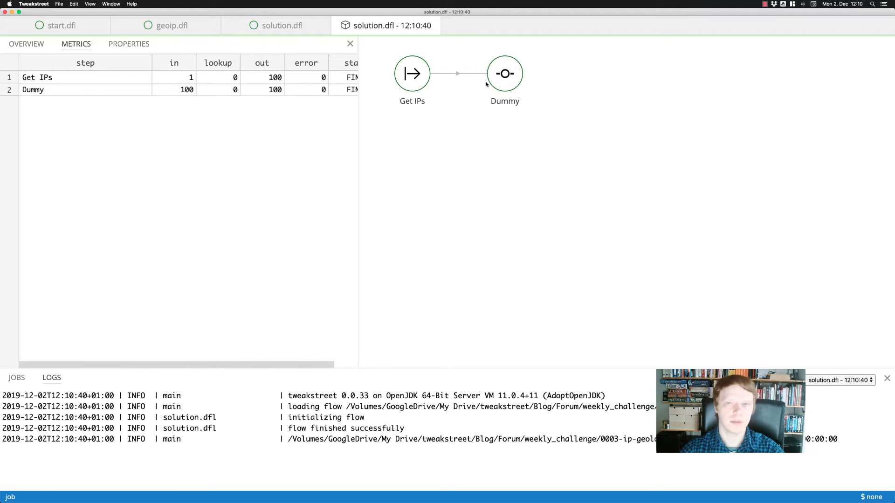
pyautogui.click(466, 75)
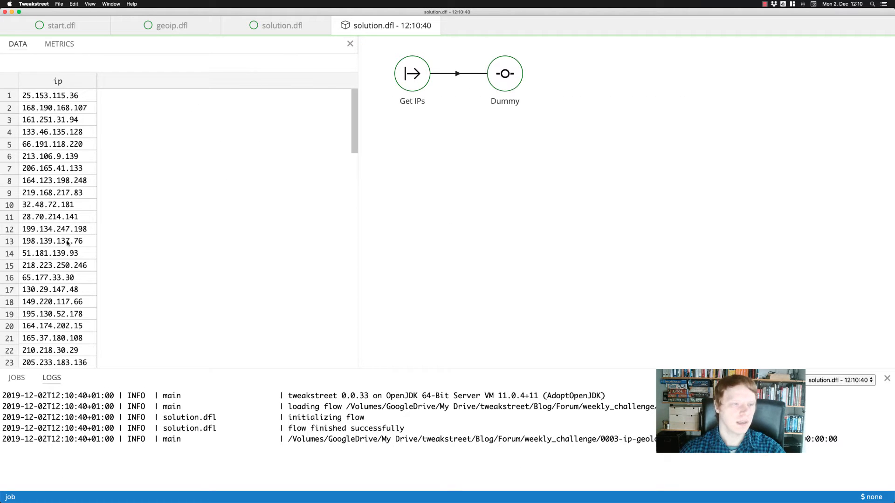
pyautogui.click(431, 26)
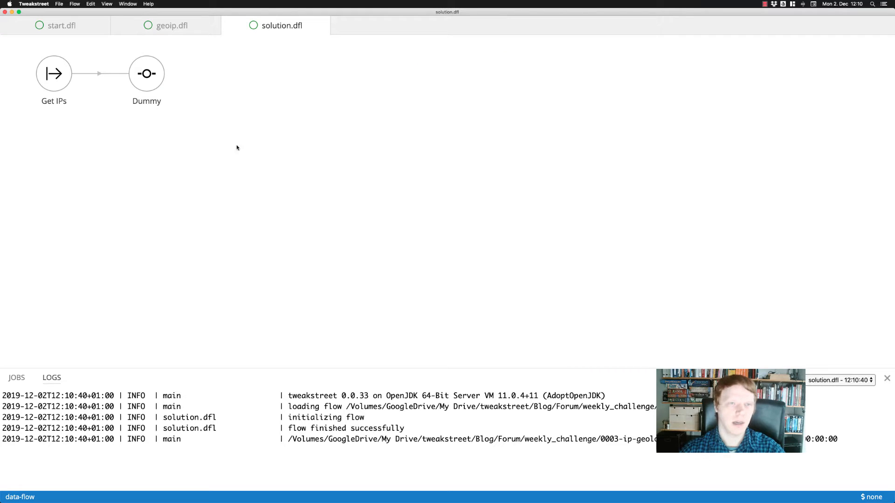
# Move the Get IPs and Dummy steps lower in solution.dfl and add a CSV Input step above them.
pyautogui.moveTo(253, 129); pyautogui.dragTo(34, 58)
pyautogui.moveTo(154, 75); pyautogui.dragTo(155, 170)
pyautogui.click(241, 120)
pyautogui.doubleClick(264, 122)
pyautogui.write('csv')
pyautogui.press('Return')
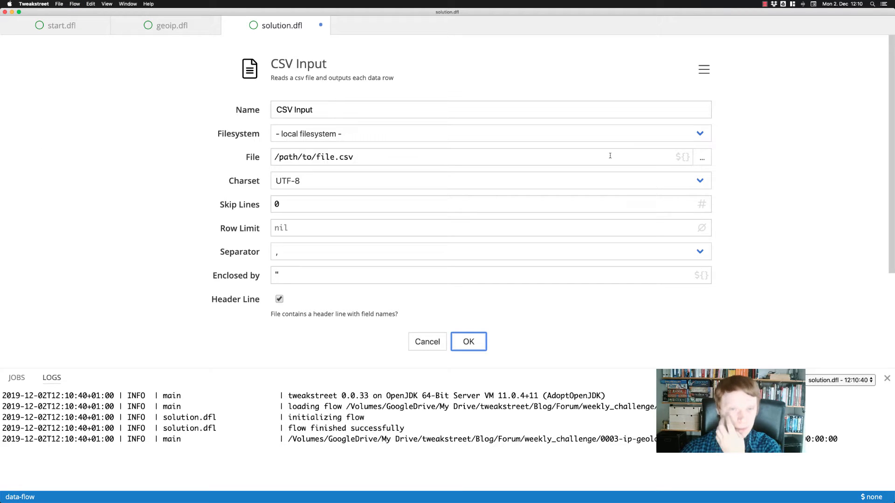
# Set the CSV Input's file to geoip2-ipv4_csv.csv from the data folder.
pyautogui.click(702, 157)
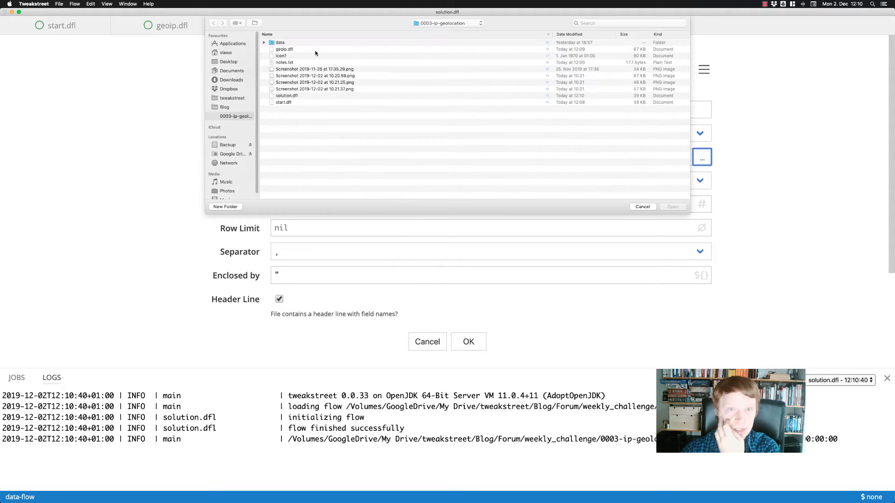
pyautogui.doubleClick(313, 44)
pyautogui.click(324, 43)
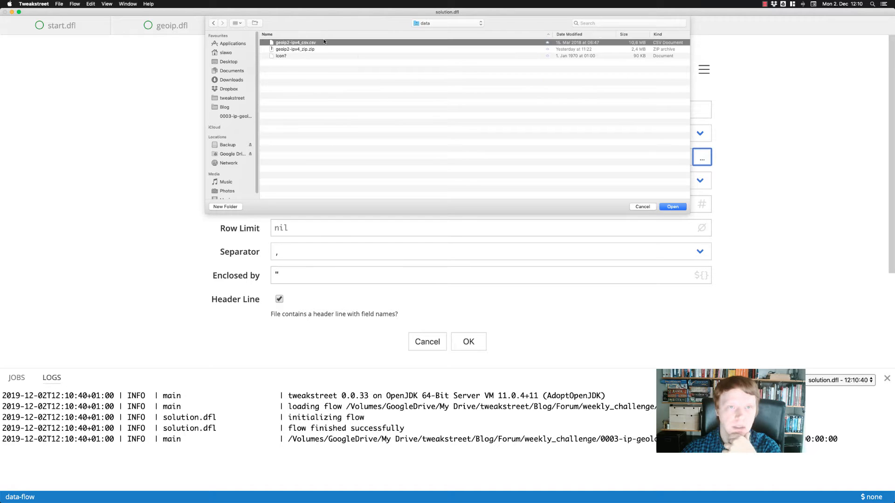
pyautogui.click(672, 206)
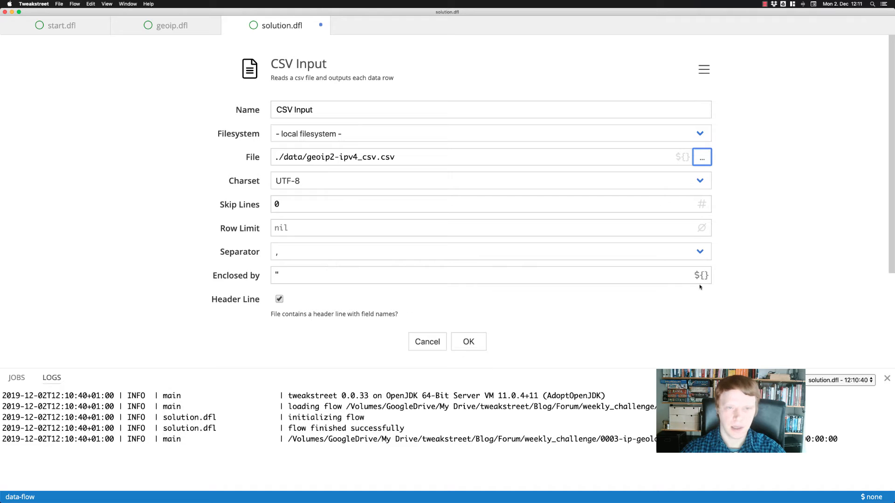
# Close the log pane and auto-detect the CSV Input's read fields.
pyautogui.scroll(-3, 740, 297)
pyautogui.click(887, 378)
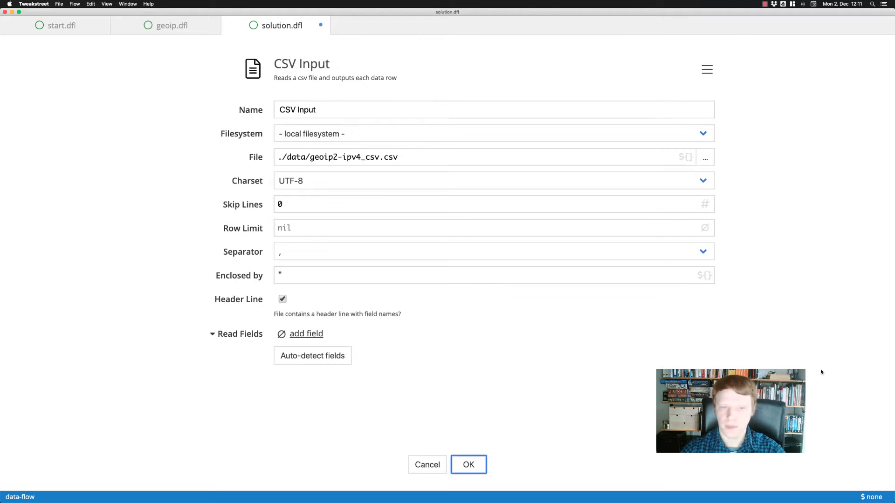
pyautogui.click(326, 355)
pyautogui.scroll(-4, 742, 304)
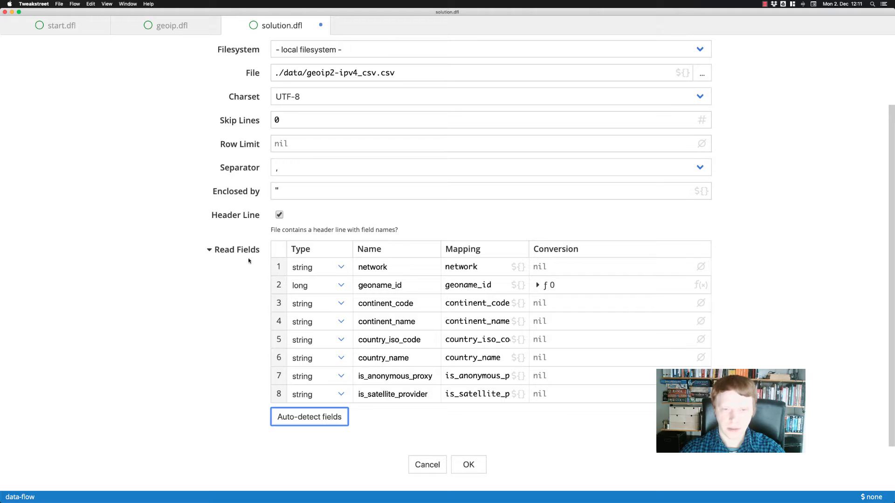
# Remove every read field except network and country_name from the CSV Input and apply its configuration.
pyautogui.click(278, 285)
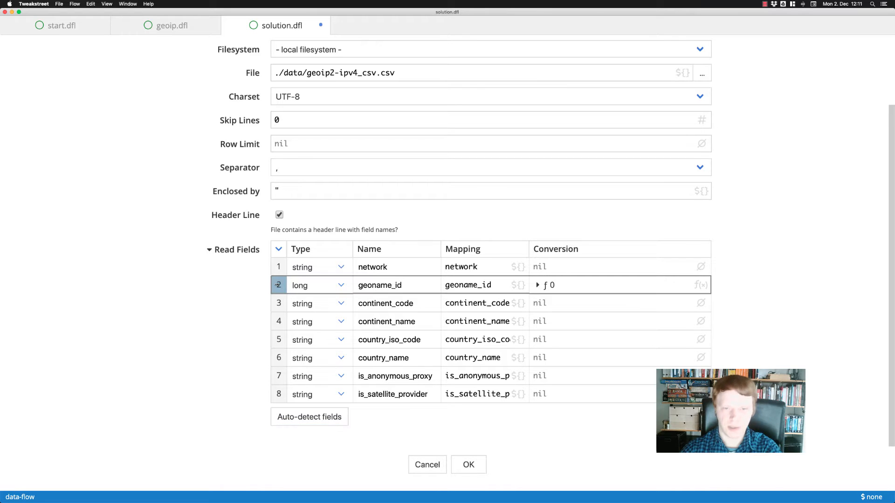
pyautogui.keyDown('shift'); pyautogui.click(279, 339); pyautogui.keyUp('shift')
pyautogui.press('BackSpace')
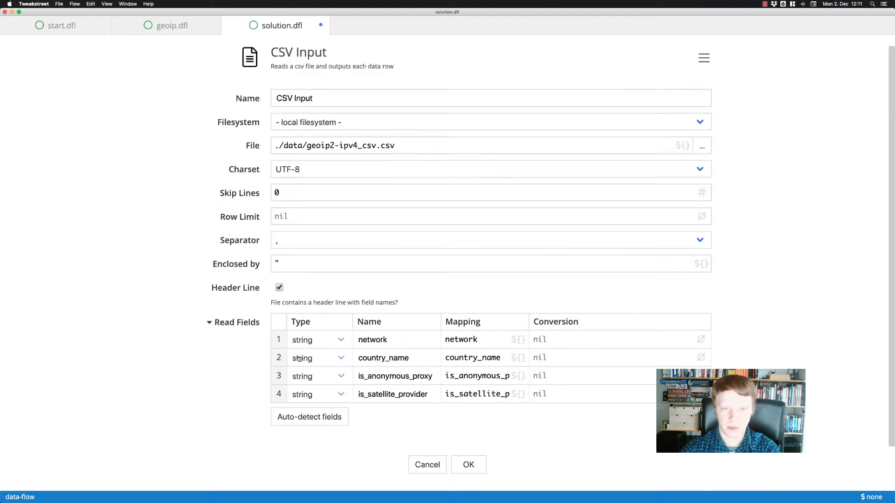
pyautogui.click(279, 376)
pyautogui.keyDown('shift'); pyautogui.click(280, 394); pyautogui.keyUp('shift')
pyautogui.press('BackSpace')
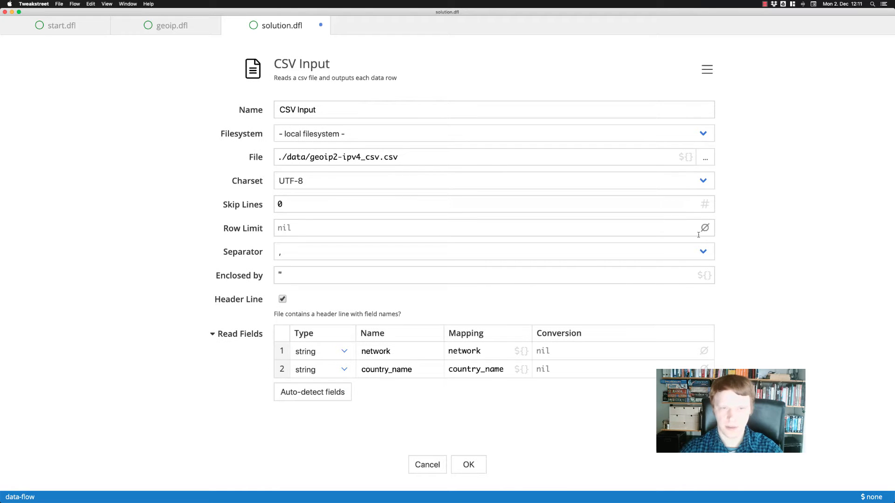
pyautogui.click(479, 473)
# Place the CSV Input directly above Get IPs and rename it Read Networks.
pyautogui.moveTo(255, 134); pyautogui.dragTo(61, 89)
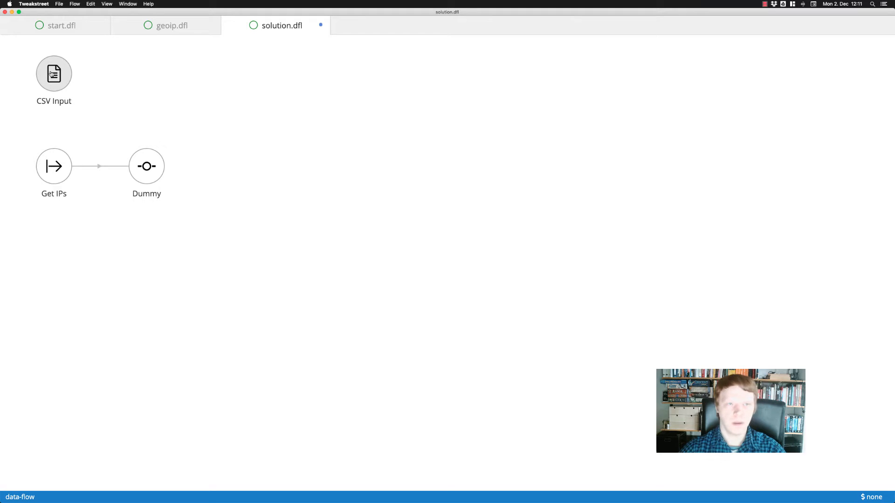
pyautogui.doubleClick(51, 73)
pyautogui.tripleClick(328, 107)
pyautogui.write('Read Networks')
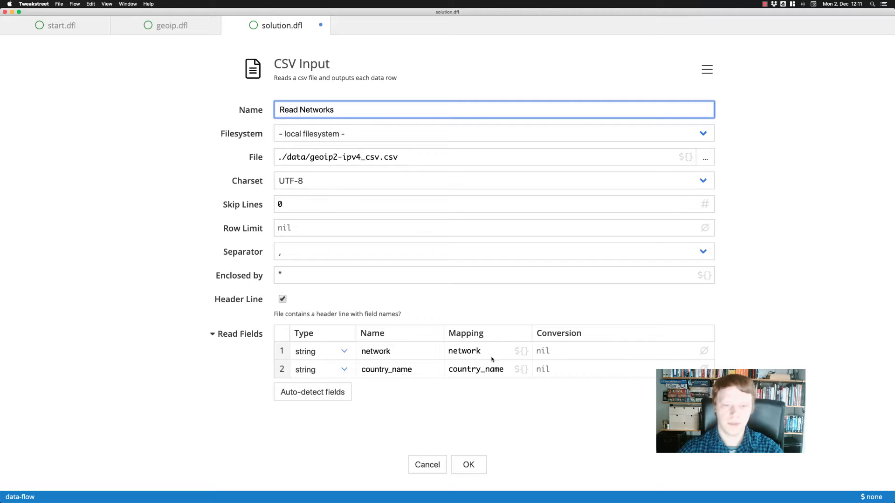
pyautogui.press('Return')
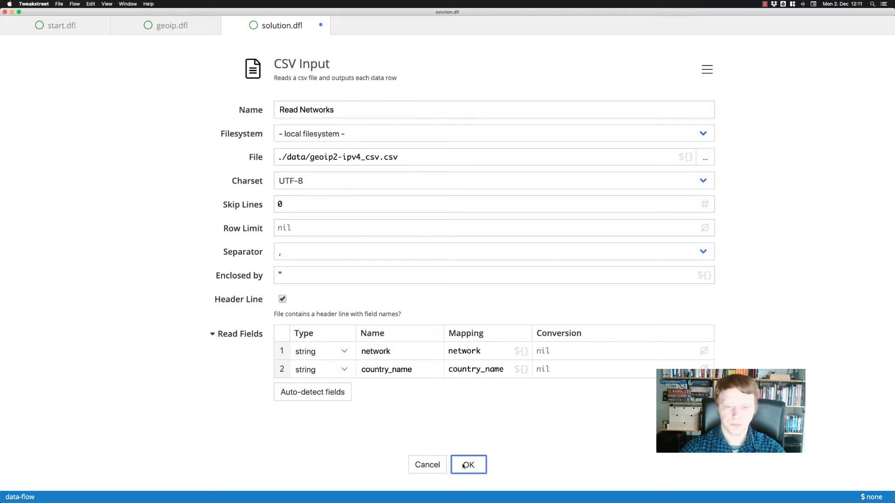
# Add a Dummy step beside Read Networks and connect Read Networks to it.
pyautogui.doubleClick(236, 132)
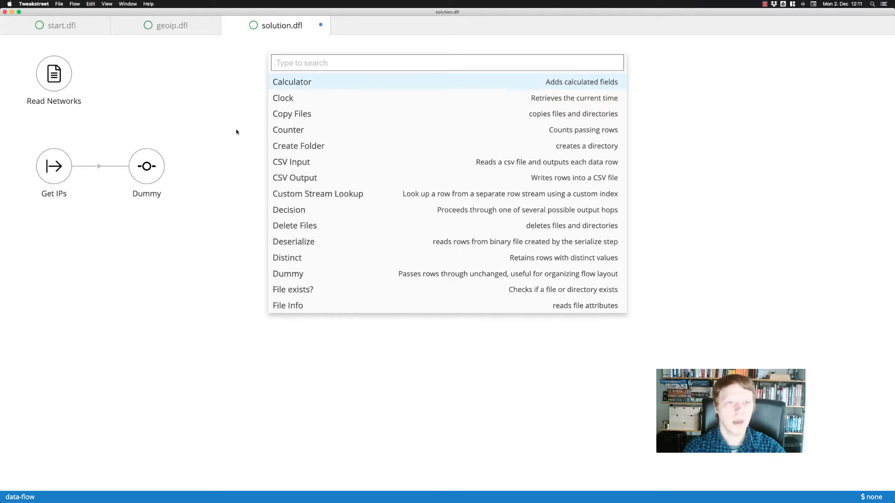
pyautogui.write('dum')
pyautogui.click(307, 82)
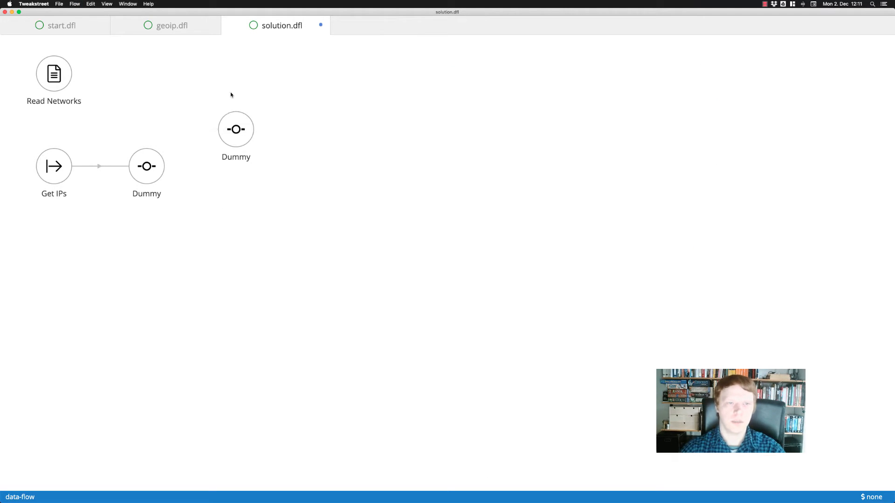
pyautogui.moveTo(236, 126)
pyautogui.mouseDown()
pyautogui.moveTo(178, 74)
pyautogui.moveTo(158, 75)
pyautogui.mouseUp()
pyautogui.moveTo(50, 82); pyautogui.dragTo(145, 77)
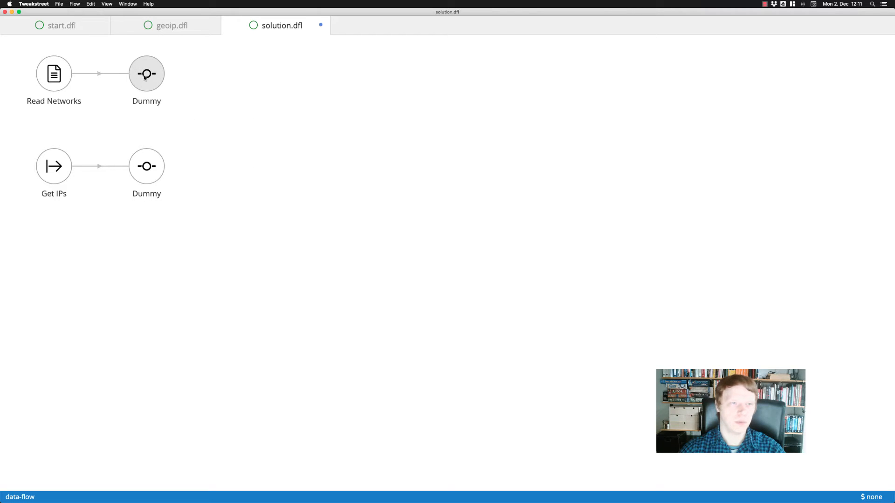
# Run solution.dfl with its existing run settings and show the data passing from Read Networks to Dummy, widening the network column.
pyautogui.rightClick(250, 104)
pyautogui.click(291, 130)
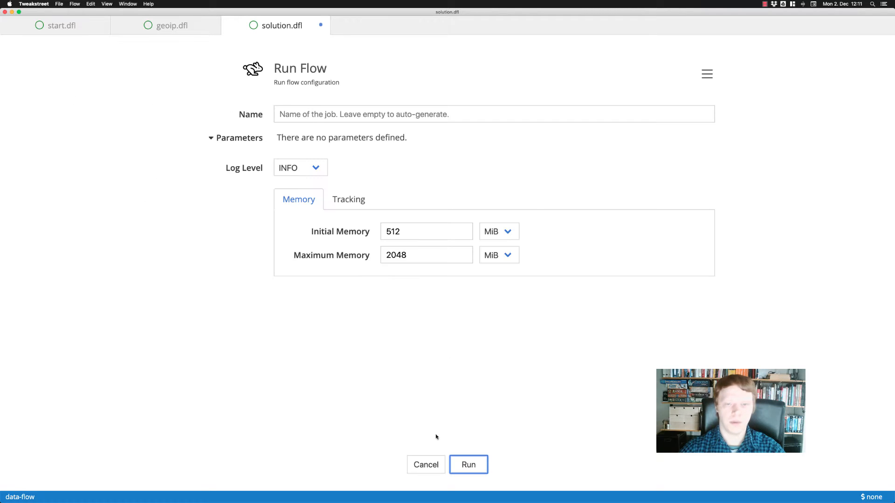
pyautogui.click(459, 461)
pyautogui.click(440, 77)
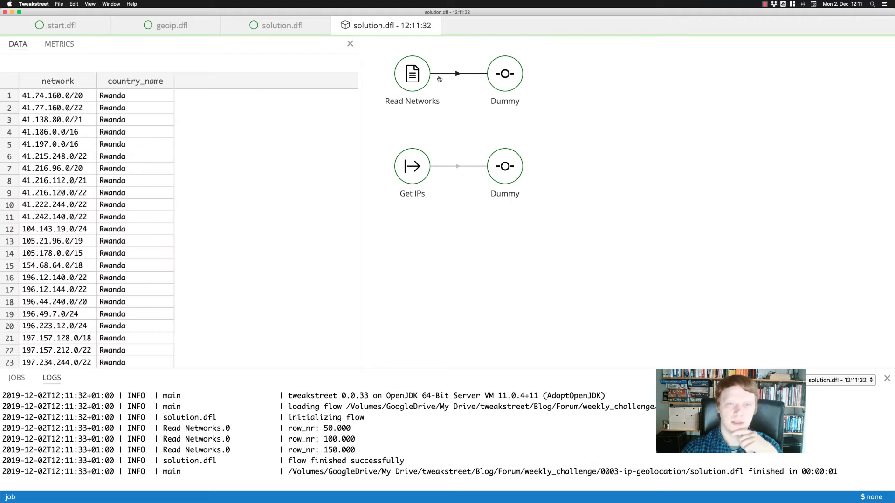
pyautogui.moveTo(97, 81); pyautogui.dragTo(124, 80)
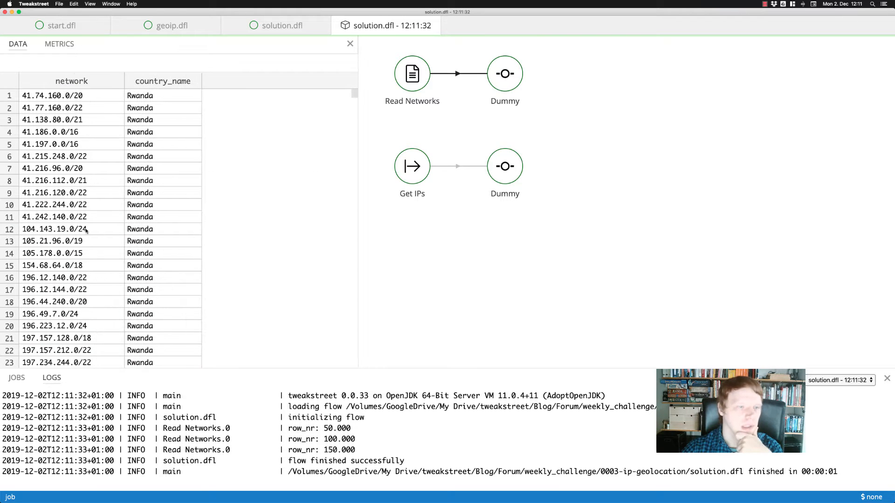
# Examine the network and country_name rows output by Read Networks, comparing the CIDR entries in the first three rows.
pyautogui.scroll(-20, 85, 230)
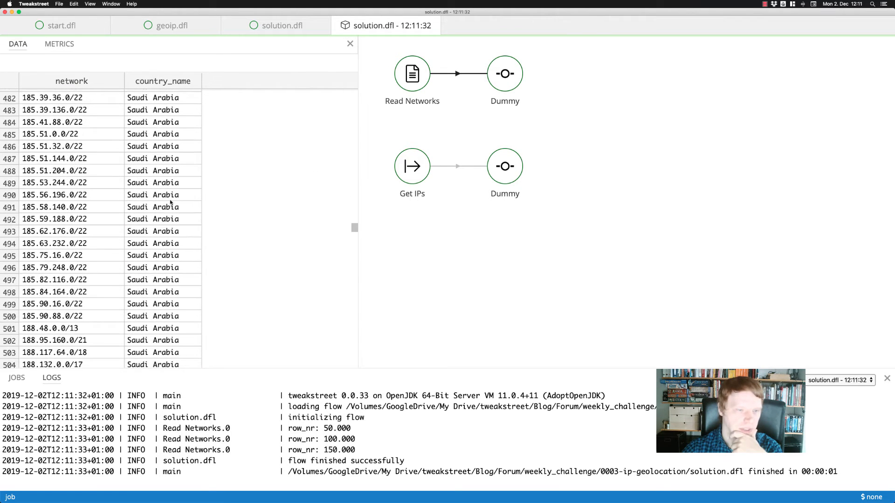
pyautogui.scroll(-20, 171, 201)
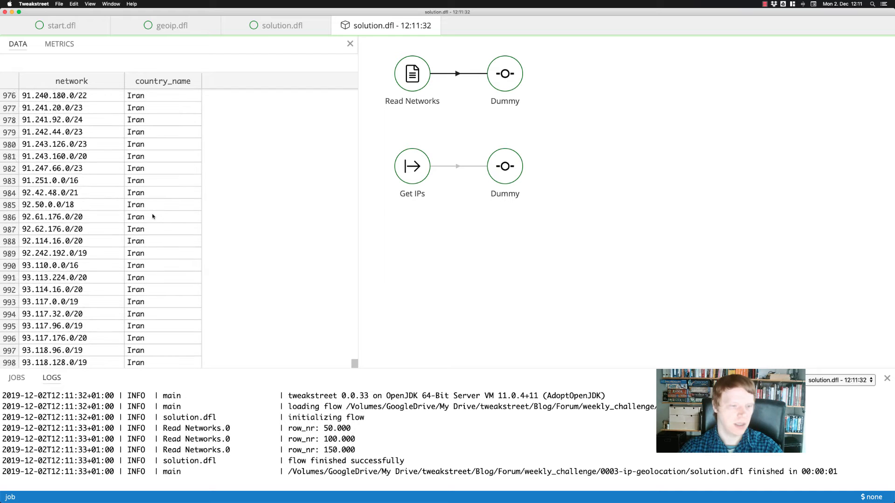
pyautogui.scroll(10, 152, 219)
pyautogui.moveTo(354, 290); pyautogui.dragTo(350, 86)
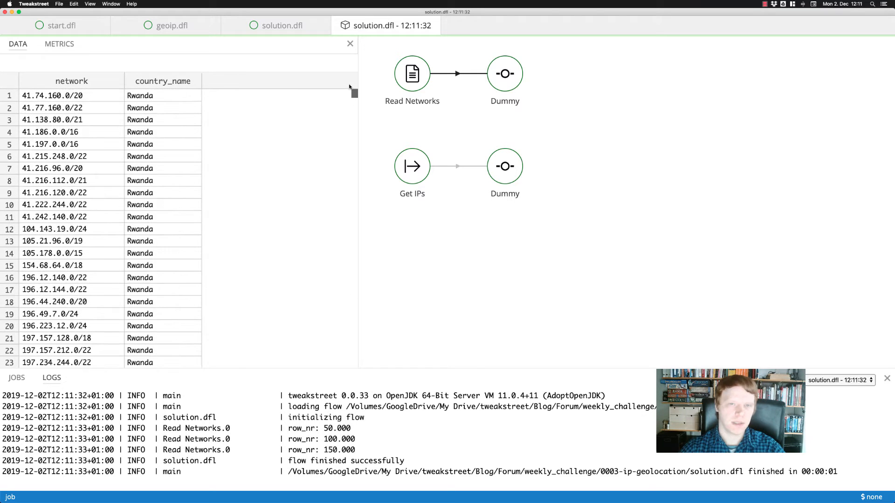
pyautogui.click(58, 98)
pyautogui.click(65, 112)
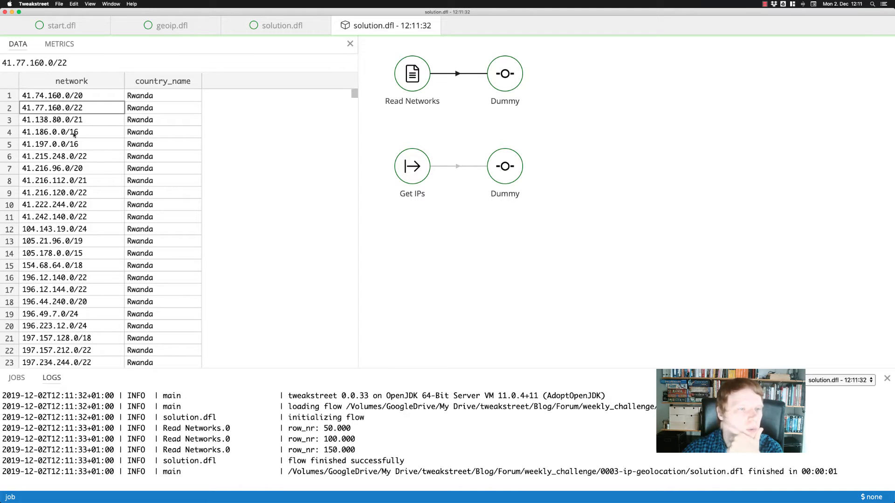
pyautogui.click(70, 121)
pyautogui.click(52, 108)
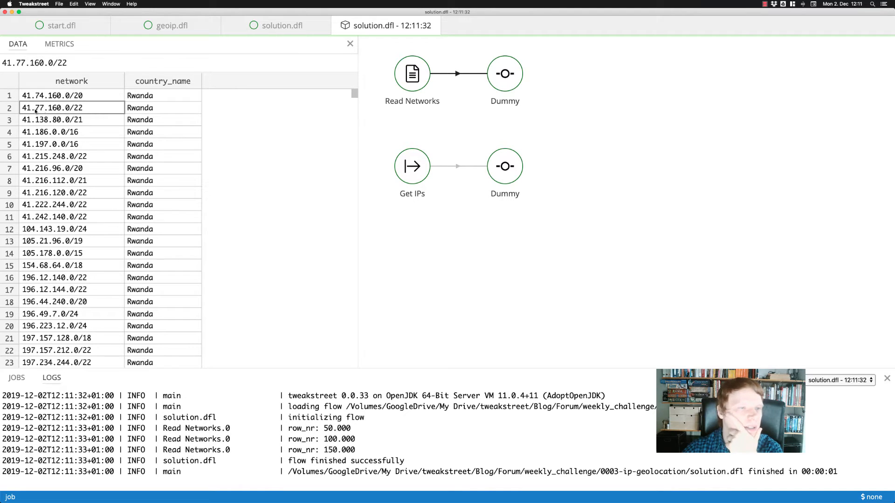
pyautogui.click(93, 121)
pyautogui.scroll(-1, 98, 180)
pyautogui.scroll(-5, 98, 181)
pyautogui.scroll(5, 94, 167)
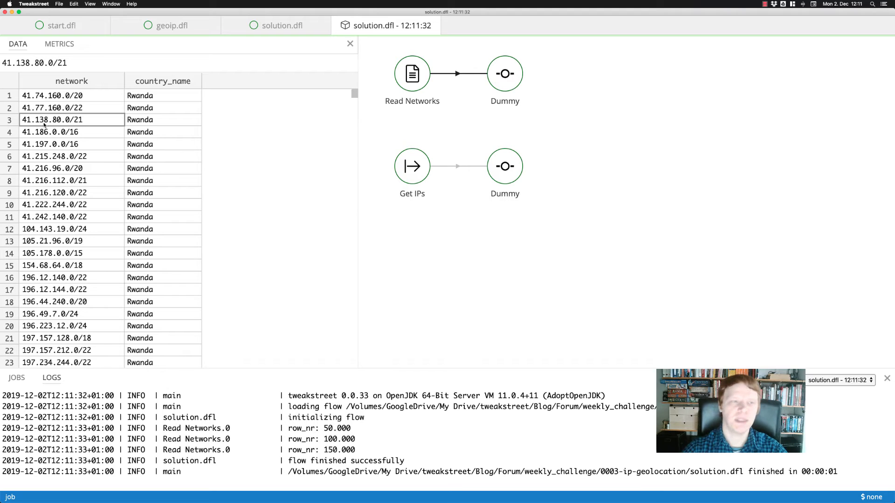
pyautogui.click(78, 108)
pyautogui.click(79, 120)
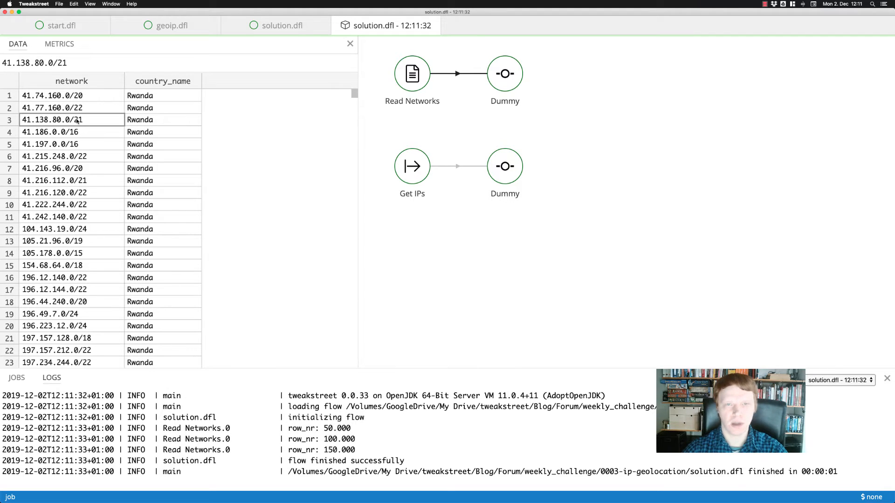
# Copy the network from row 3, switch to the IP Calculator page in Firefox and calculate address 41.138.80.0 with netmask 21.
pyautogui.moveTo(70, 63); pyautogui.dragTo(1, 57)
pyautogui.press('super+c')
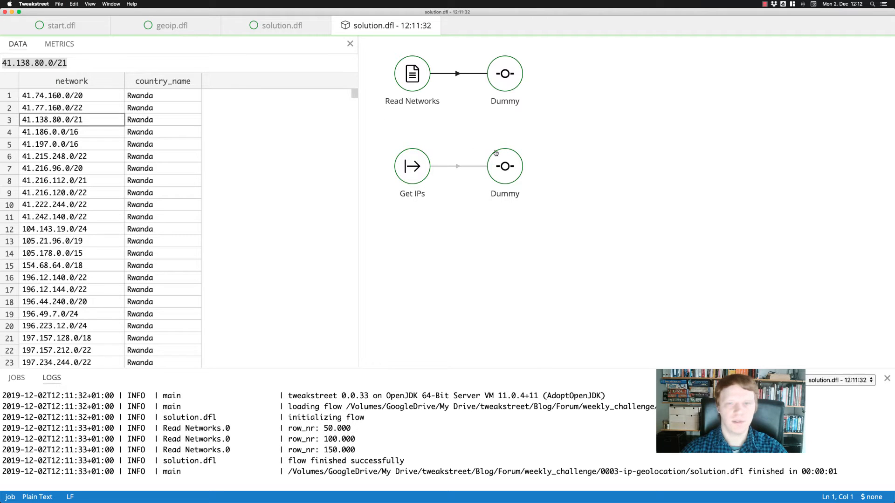
pyautogui.press('super+Tab')
pyautogui.click(351, 267)
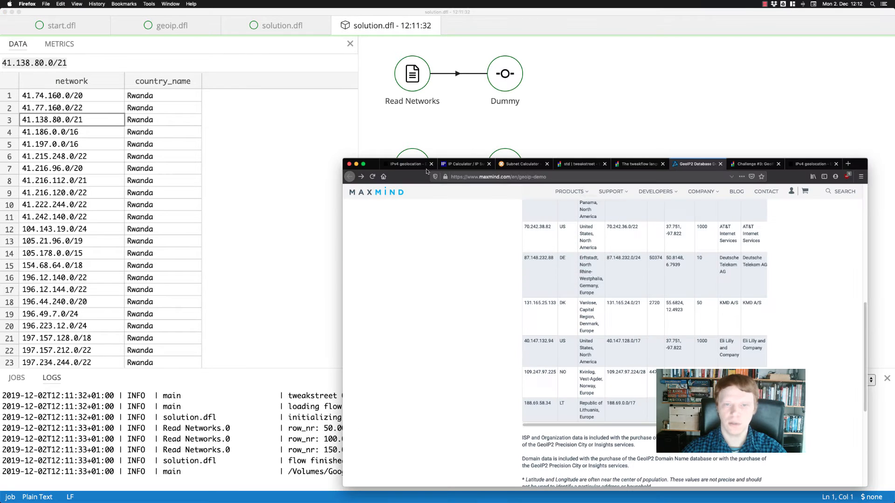
pyautogui.click(464, 165)
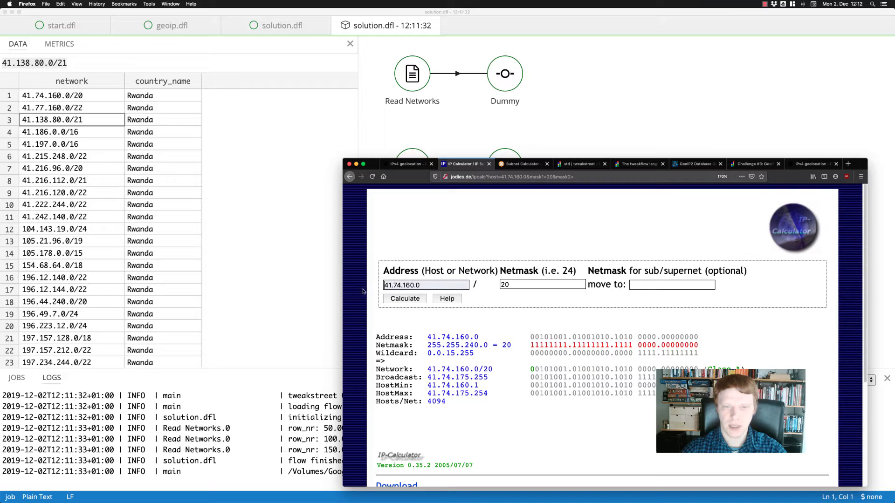
pyautogui.press('super+v')
pyautogui.press('shift+super+Right')
pyautogui.press('BackSpace')
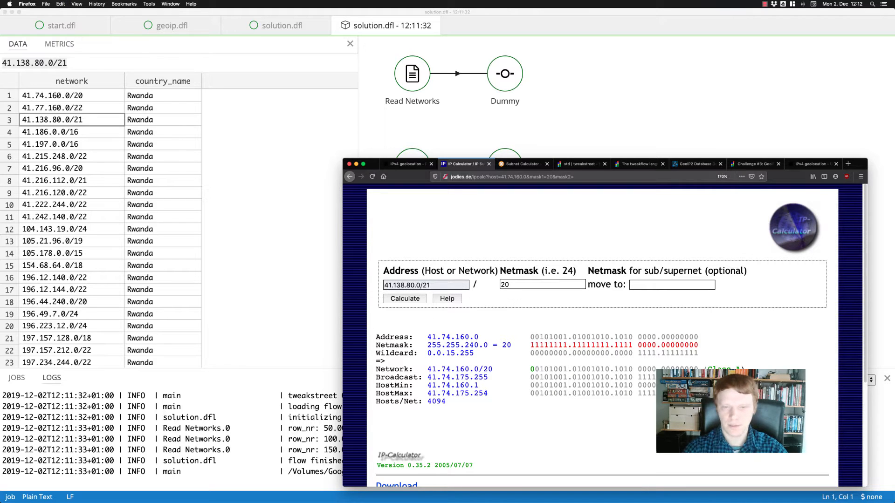
pyautogui.press('BackSpace')
pyautogui.press('BackSpace')
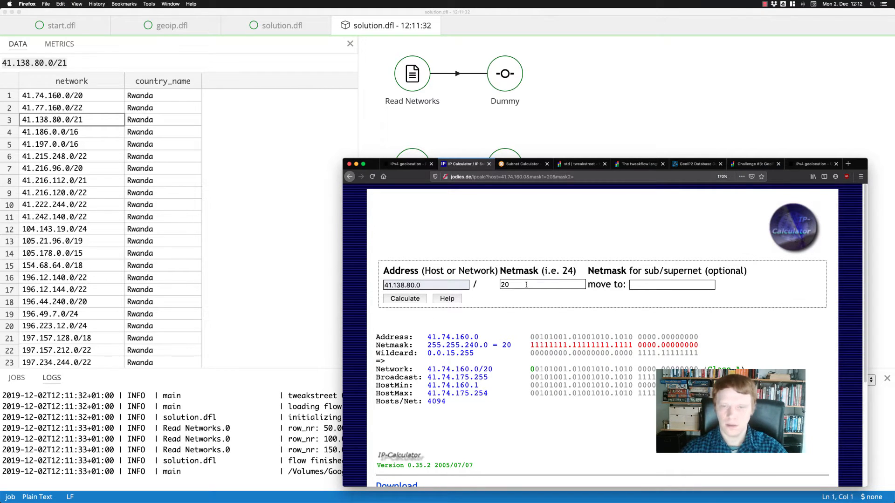
pyautogui.press('Tab')
pyautogui.write('21')
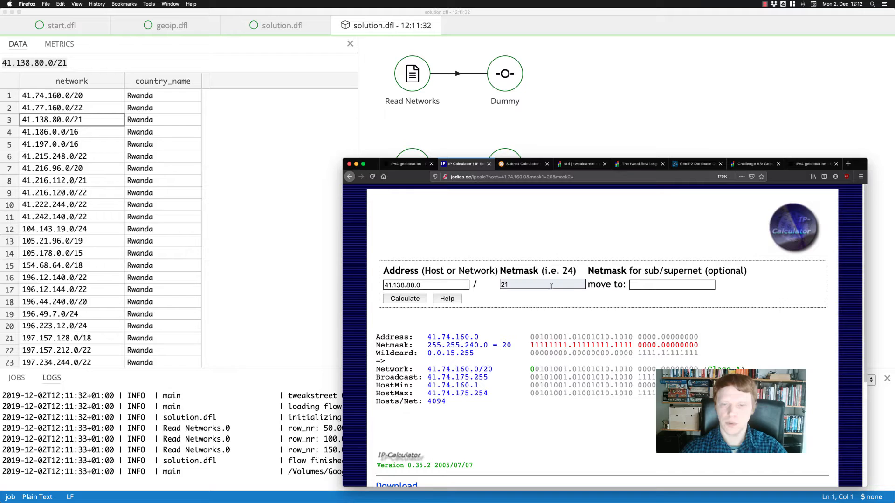
pyautogui.click(411, 299)
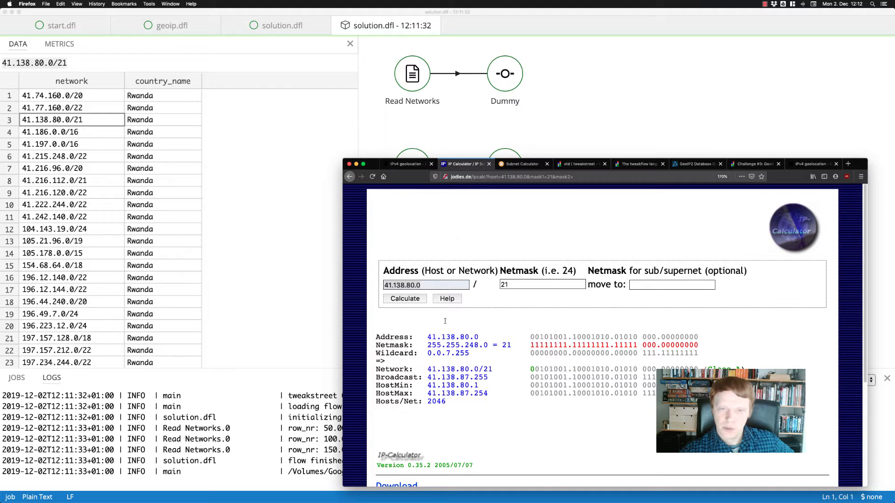
# Calculate the subnet 41.138.80.0/21 in MxToolbox's Subnet Calculator.
pyautogui.click(524, 165)
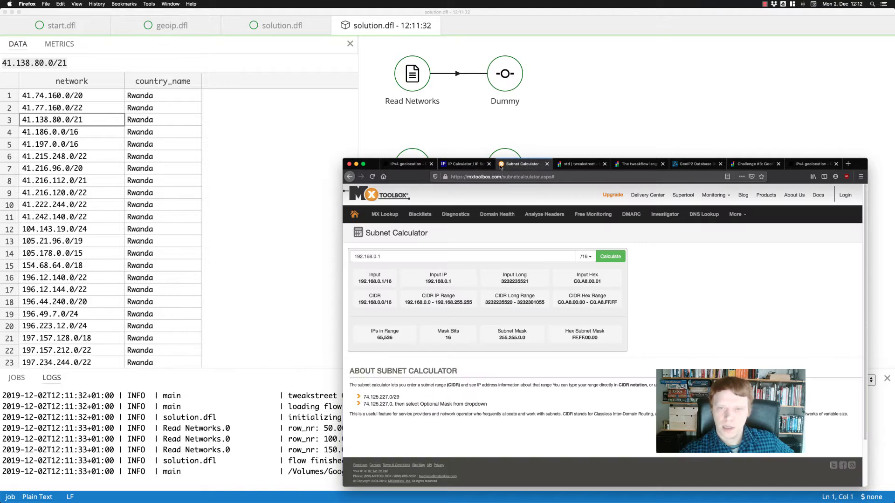
pyautogui.tripleClick(380, 257)
pyautogui.write('21')
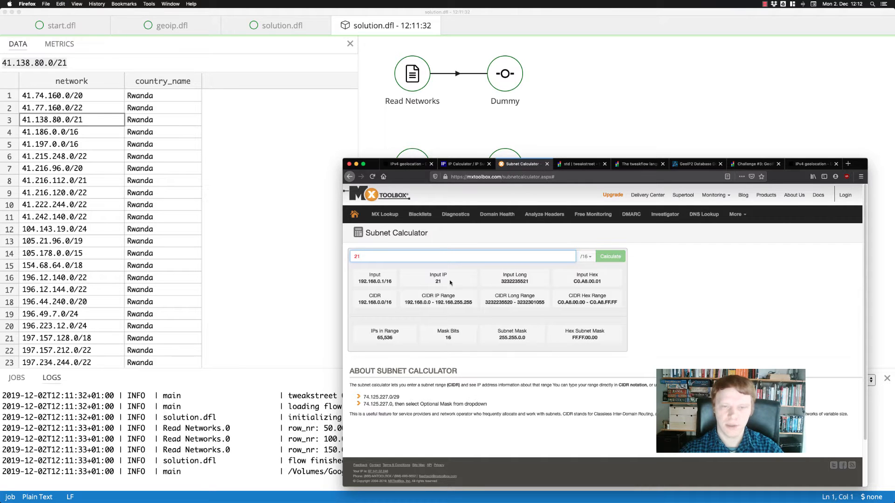
pyautogui.click(62, 120)
pyautogui.press('super+Tab')
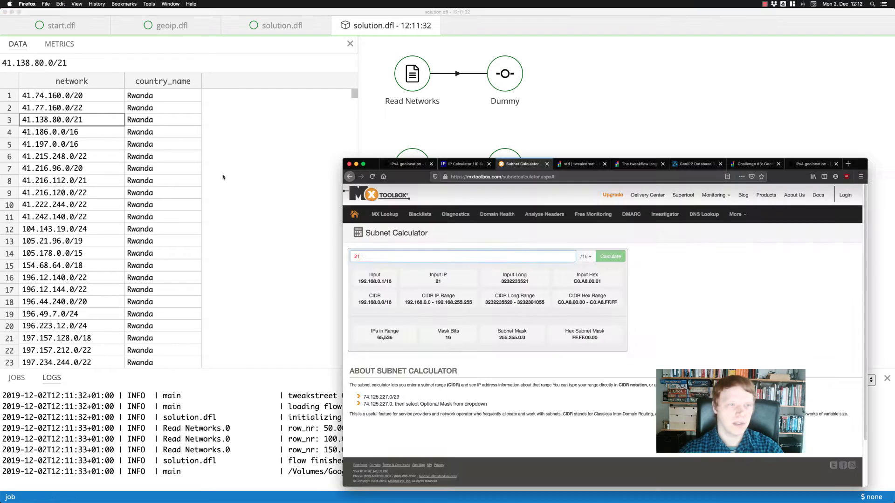
pyautogui.press('super+a')
pyautogui.press('super+v')
pyautogui.click(611, 256)
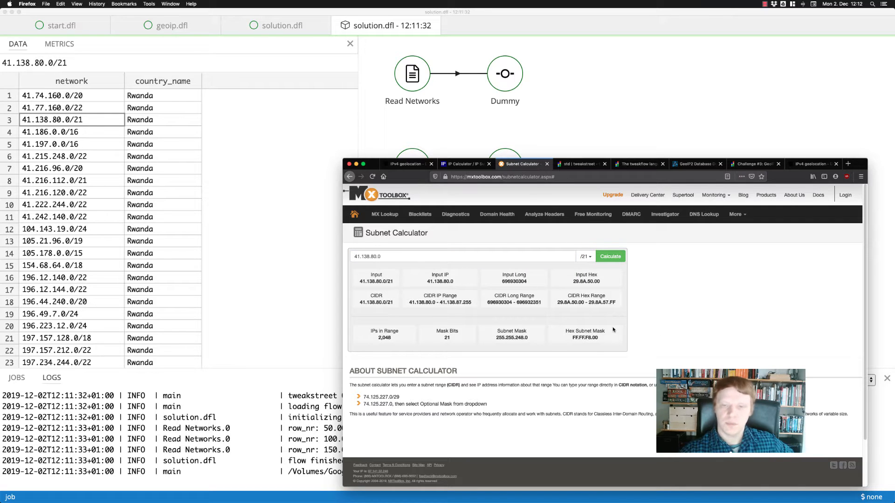
# Return to the IP Calculator results and examine the netmask bits and the dotted decimal address 41.138.80.0.
pyautogui.click(466, 164)
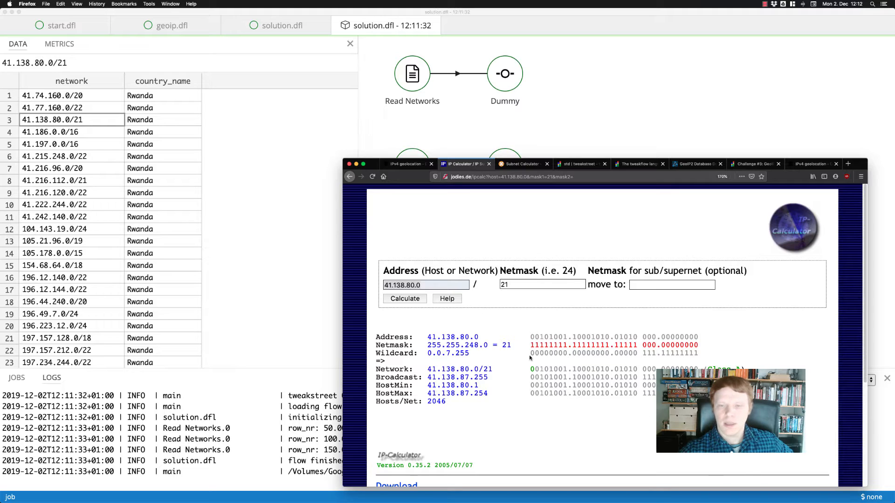
pyautogui.scroll(-2, 530, 358)
pyautogui.scroll(2, 536, 350)
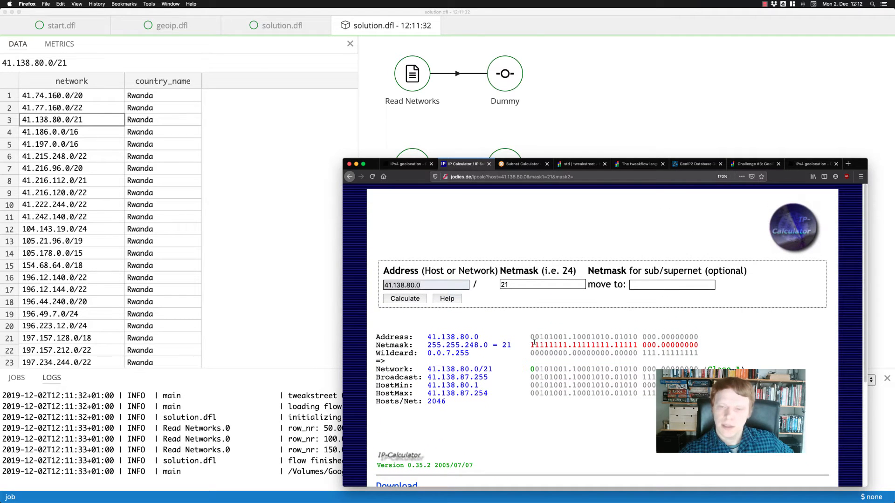
pyautogui.moveTo(530, 345); pyautogui.dragTo(636, 344)
pyautogui.click(602, 347)
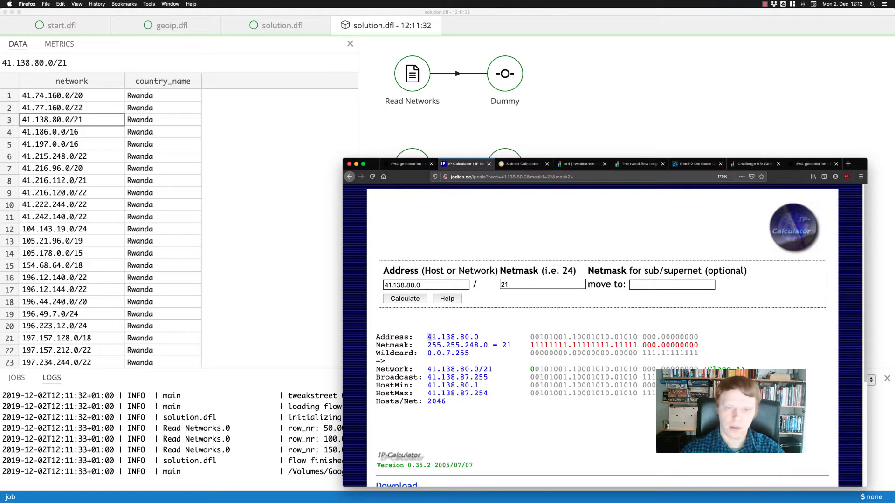
pyautogui.moveTo(427, 337); pyautogui.dragTo(464, 337)
pyautogui.click(480, 337)
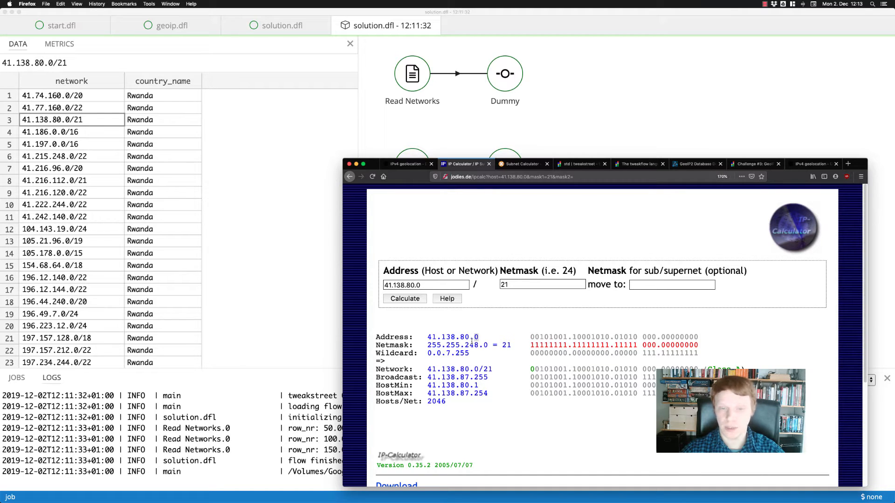
# Examine the binary form of address 41.138.80.0 octet by octet and as one complete bit string.
pyautogui.doubleClick(543, 337)
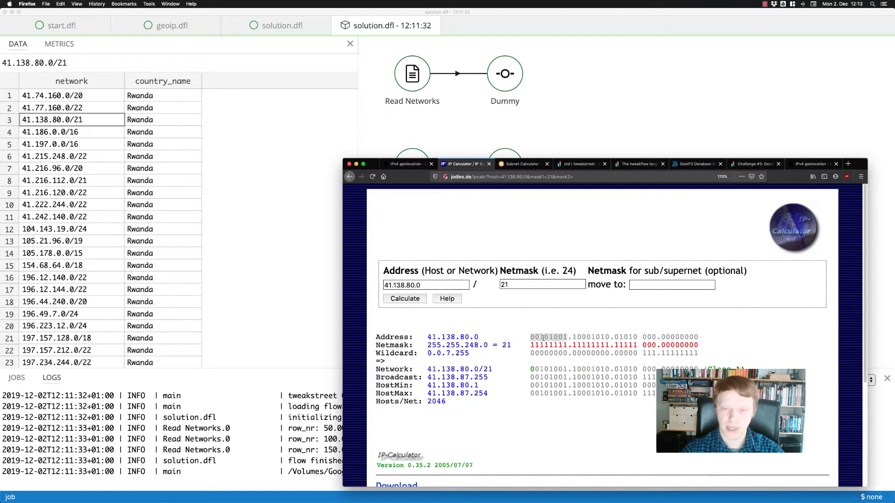
pyautogui.doubleClick(584, 337)
pyautogui.doubleClick(622, 337)
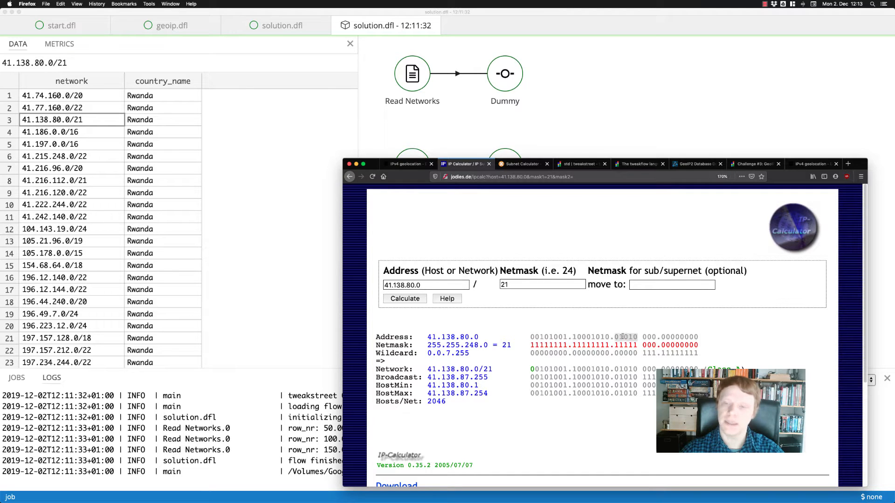
pyautogui.moveTo(657, 338); pyautogui.dragTo(613, 338)
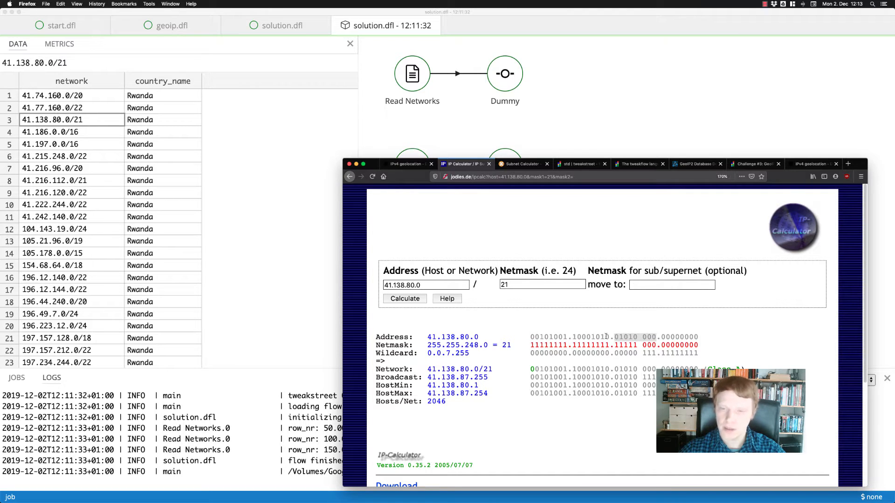
pyautogui.click(531, 337)
pyautogui.moveTo(530, 337); pyautogui.dragTo(707, 337)
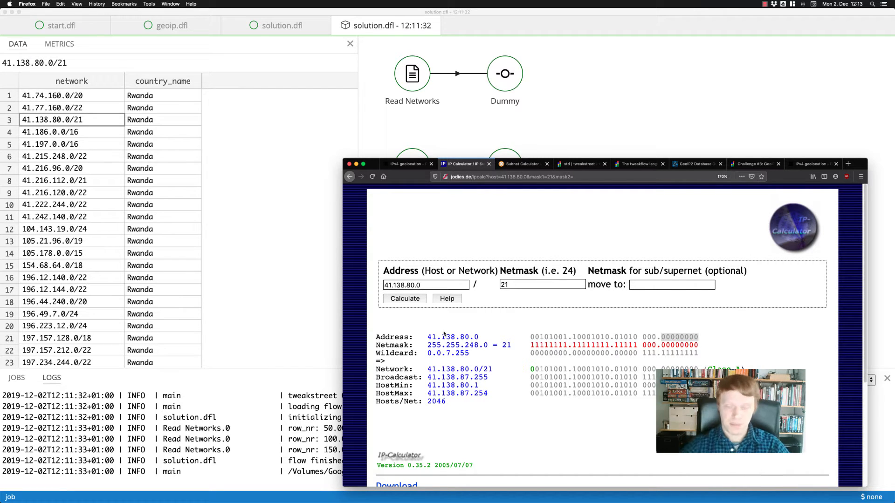
pyautogui.moveTo(428, 337); pyautogui.dragTo(435, 337)
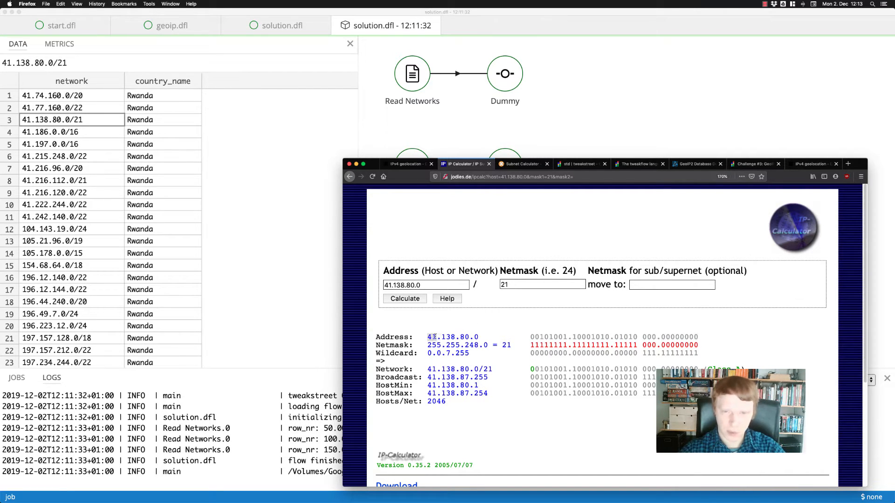
pyautogui.doubleClick(545, 337)
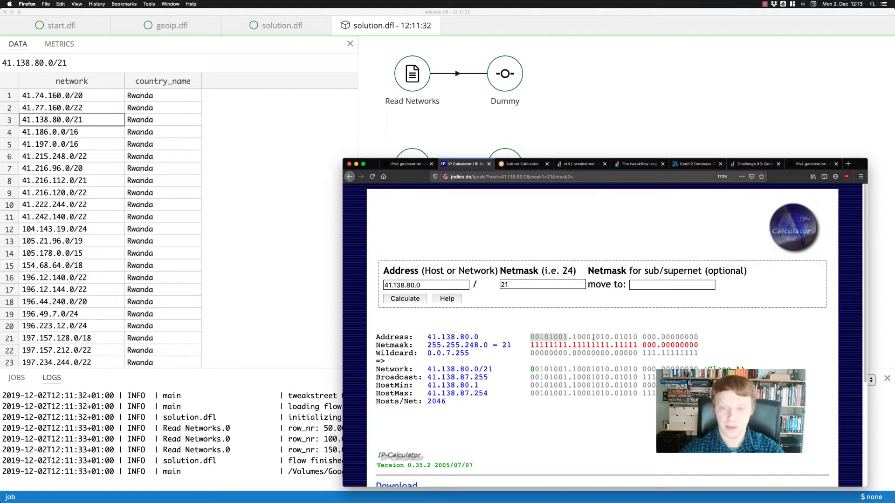
pyautogui.moveTo(526, 337); pyautogui.dragTo(695, 336)
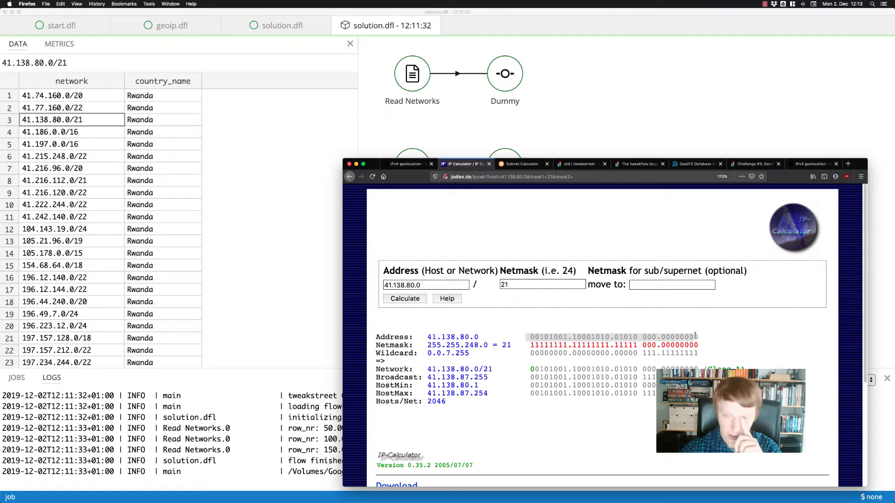
pyautogui.click(698, 337)
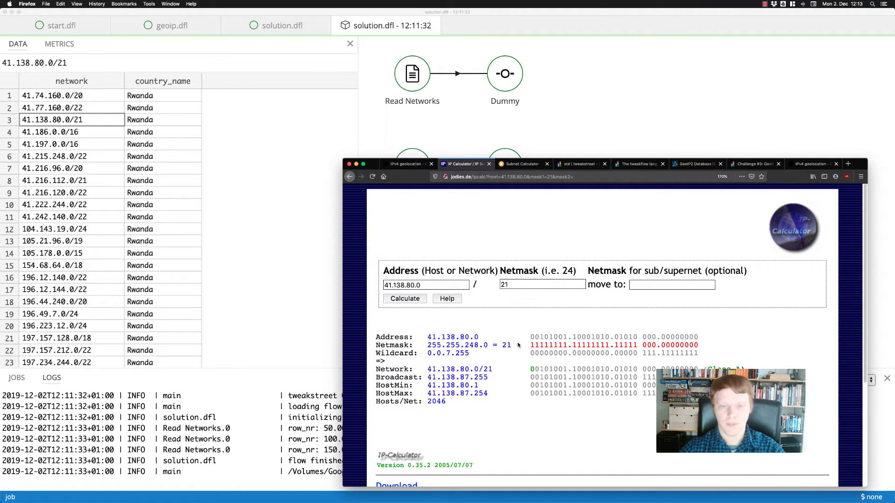
# Switch to Excel, create a blank workbook and enlarge the sheet view to 222%.
pyautogui.press('super+Tab')
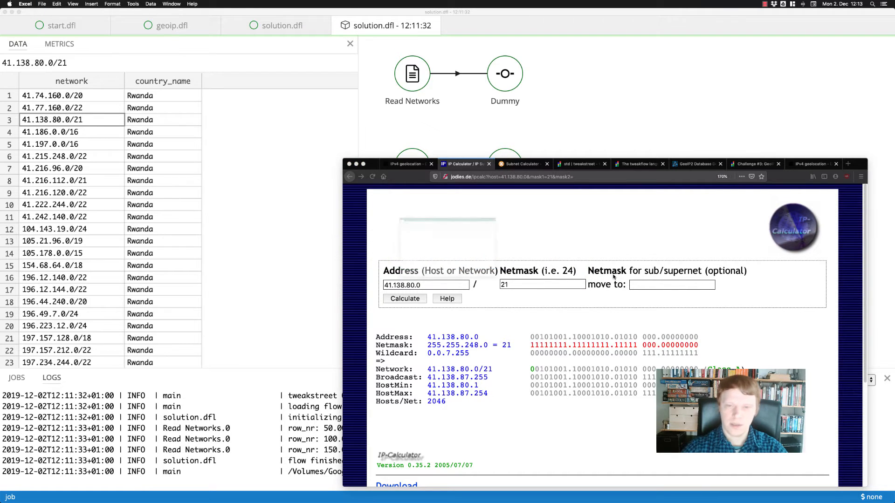
pyautogui.press('super+n')
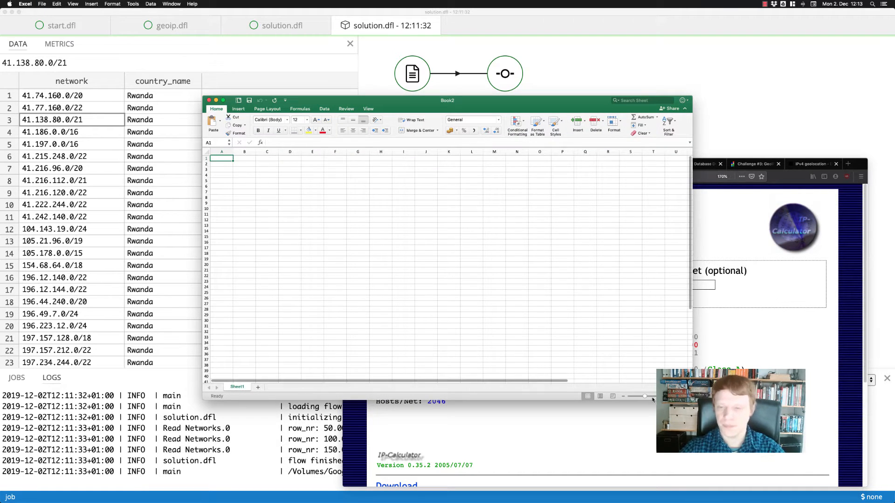
pyautogui.moveTo(647, 397); pyautogui.dragTo(653, 397)
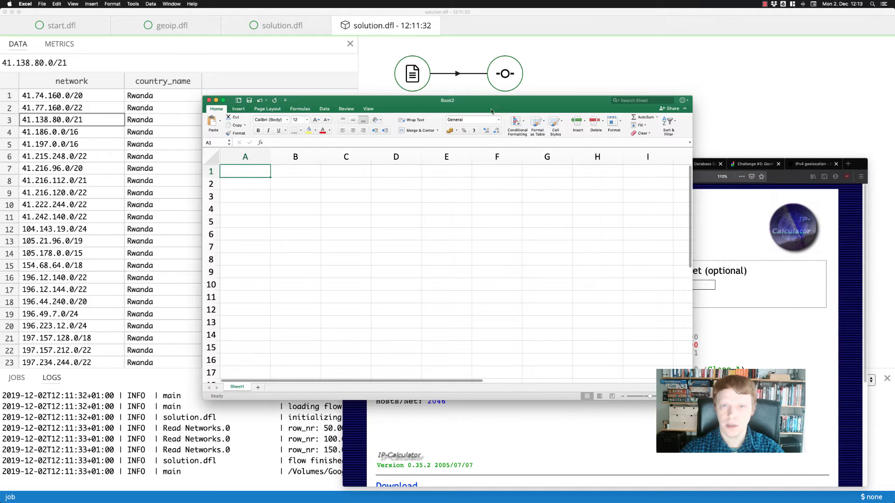
# Arrange the blank workbook and the IP Calculator browser window side by side, resizing both to fit.
pyautogui.moveTo(490, 103); pyautogui.dragTo(396, 120)
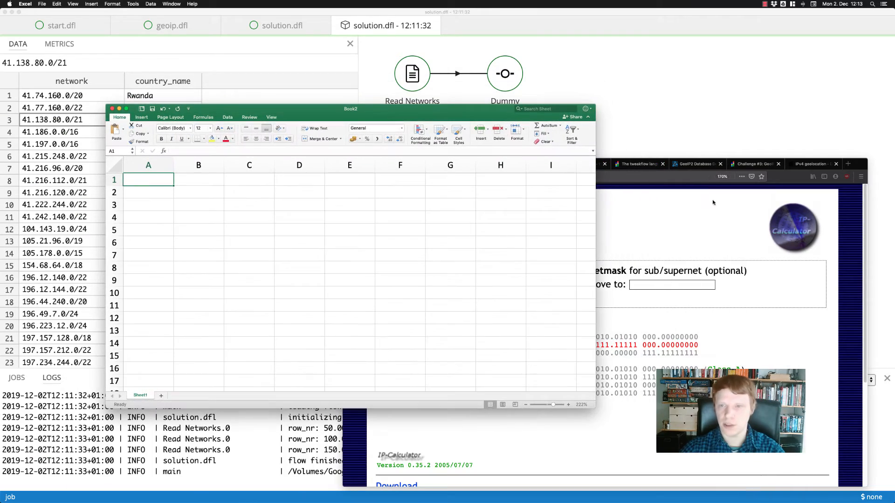
pyautogui.click(374, 171)
pyautogui.moveTo(346, 158); pyautogui.dragTo(464, 28)
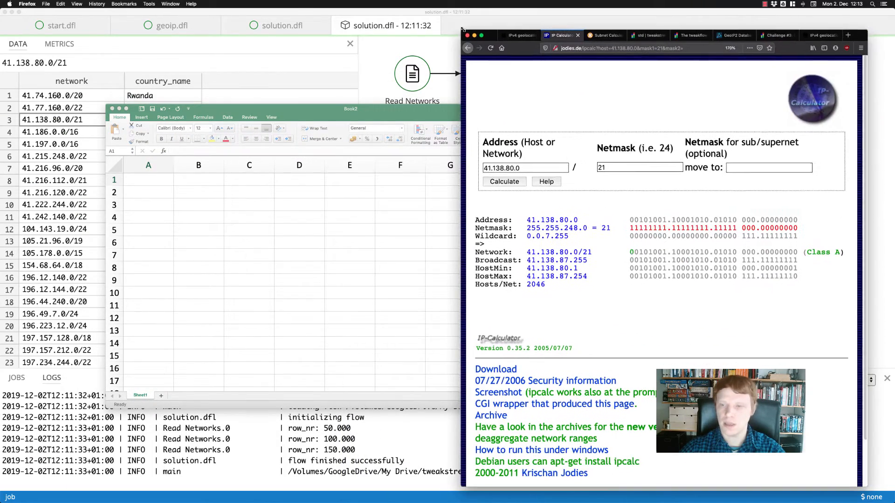
pyautogui.moveTo(404, 116); pyautogui.dragTo(317, 76)
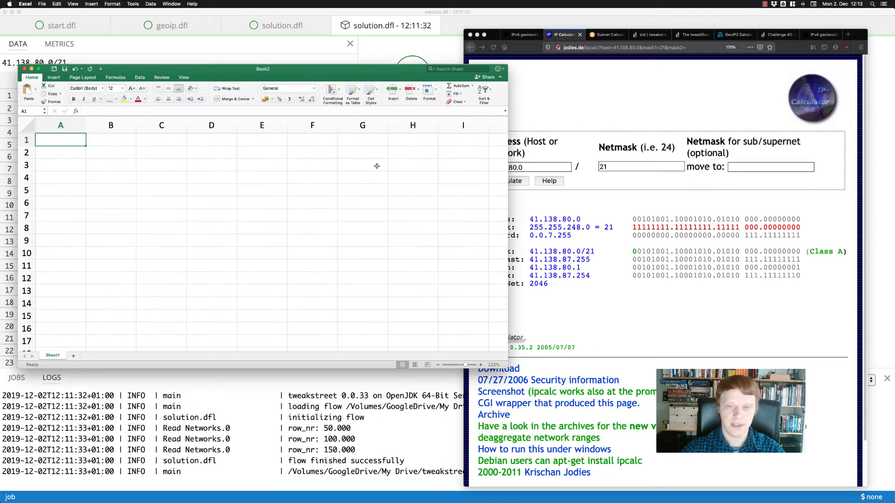
pyautogui.moveTo(510, 368); pyautogui.dragTo(460, 466)
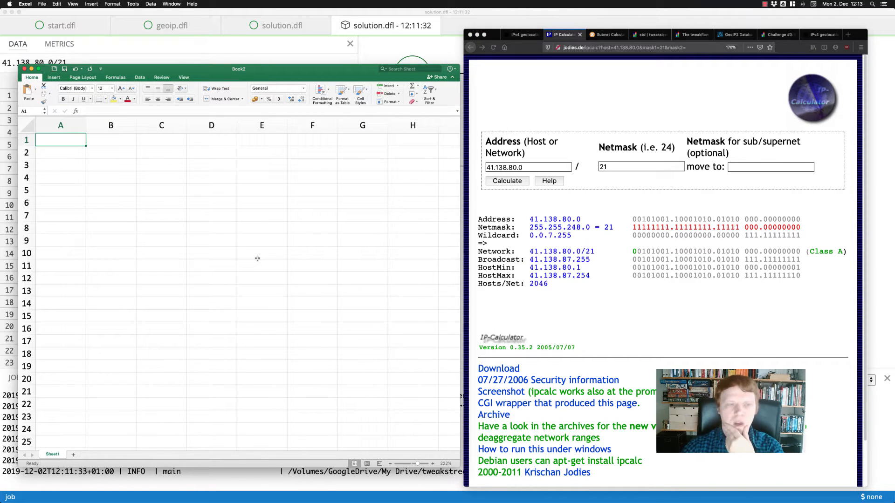
# Enter the decimal place values 1, 10, 100 and 1000 in cells F2, E2, D2 and C2.
pyautogui.press('Right')
pyautogui.press('Right')
pyautogui.press('Right')
pyautogui.press('Down')
pyautogui.press('Right')
pyautogui.press('Right')
pyautogui.press('Right')
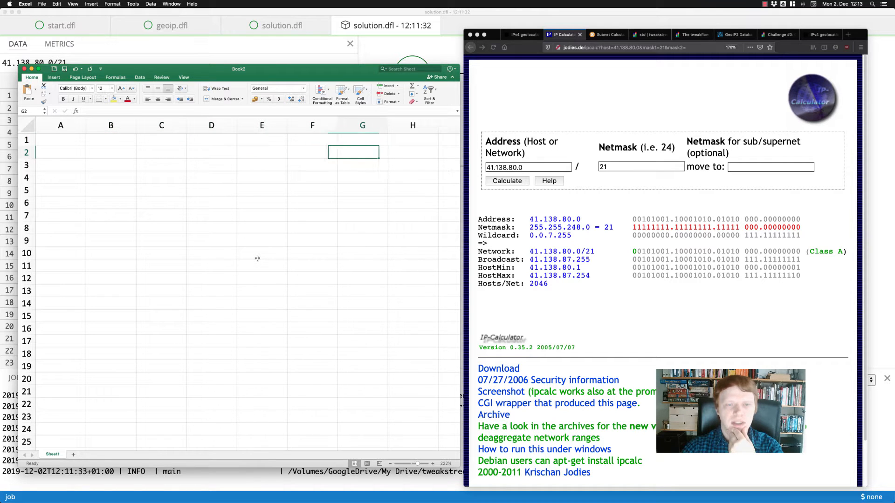
pyautogui.press('Left')
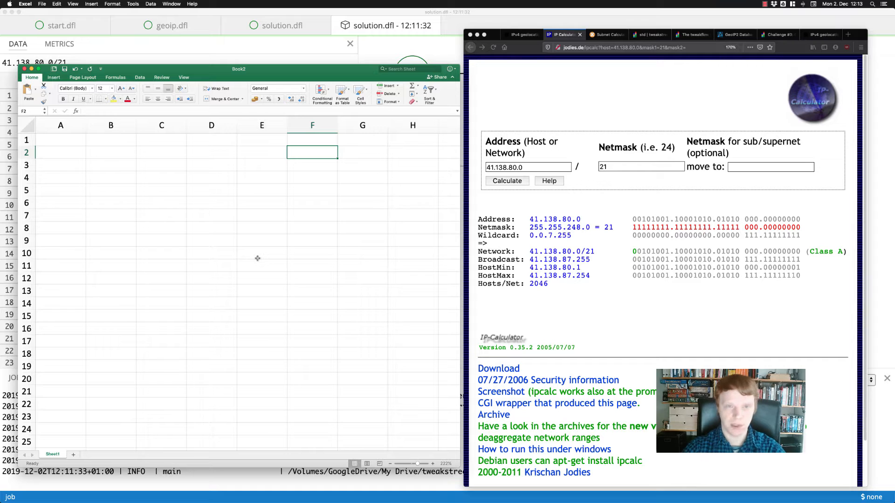
pyautogui.write('1')
pyautogui.press('Left')
pyautogui.write('10')
pyautogui.press('Left')
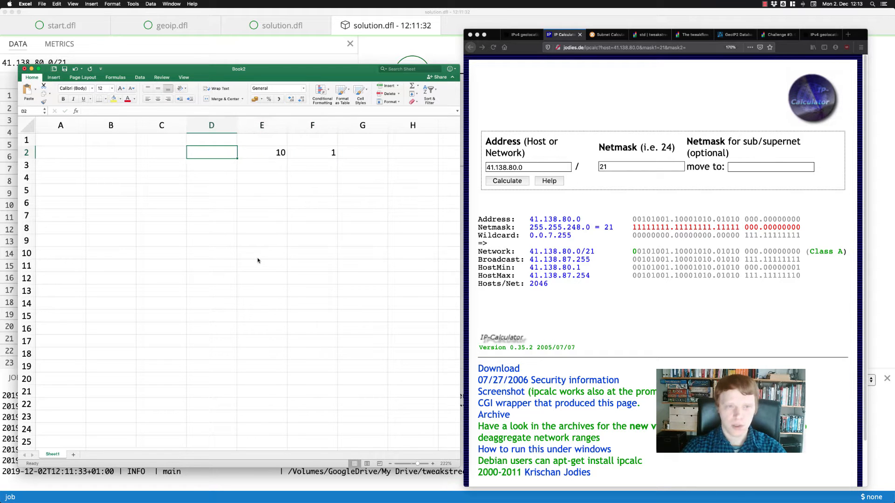
pyautogui.write('100')
pyautogui.press('Left')
pyautogui.write('10')
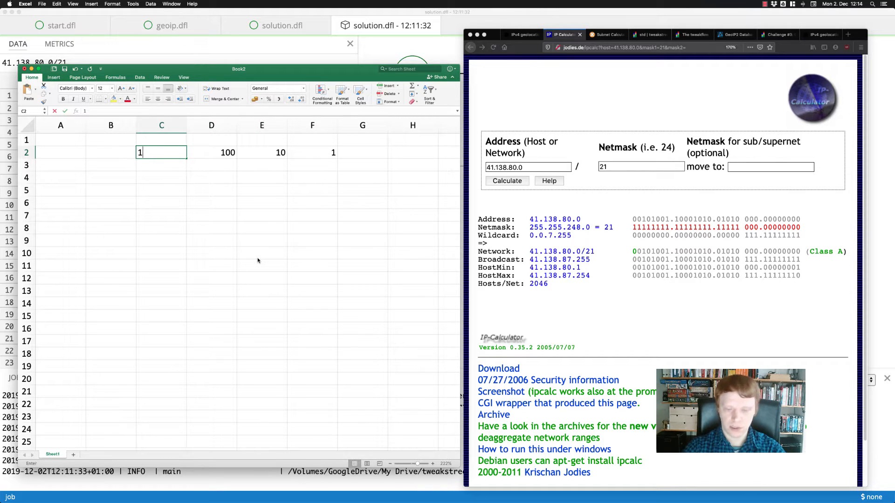
pyautogui.write('00')
pyautogui.press('Return')
# Write the number 41 beneath the place values, with 4 in E3 and 1 in F3.
pyautogui.press('Right')
pyautogui.press('Right')
pyautogui.press('Right')
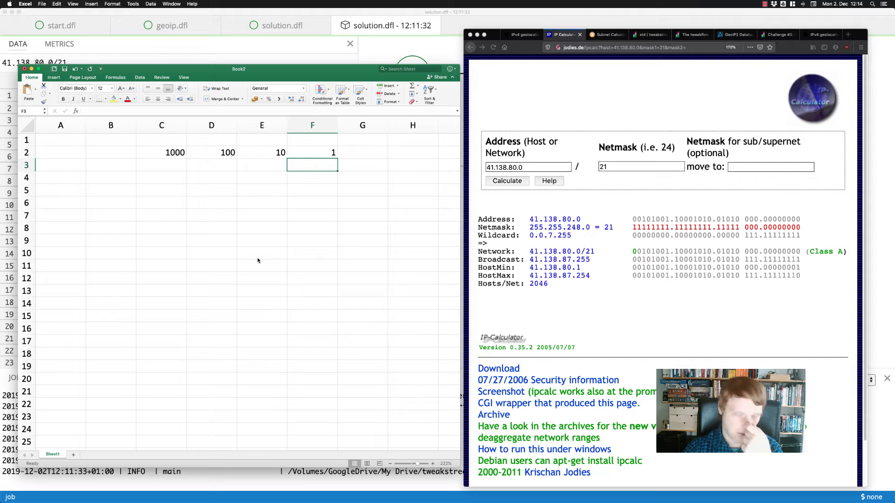
pyautogui.press('Down')
pyautogui.press('Up')
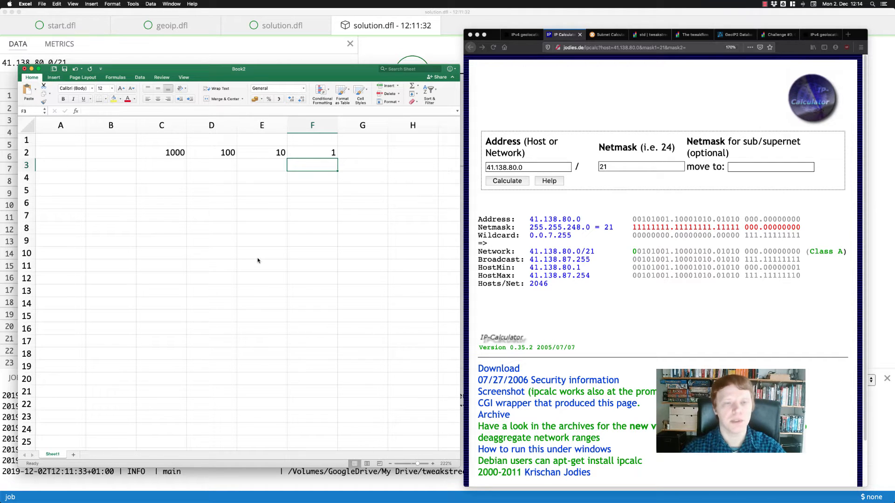
pyautogui.press('Up')
pyautogui.press('Left')
pyautogui.press('Down')
pyautogui.press('Right')
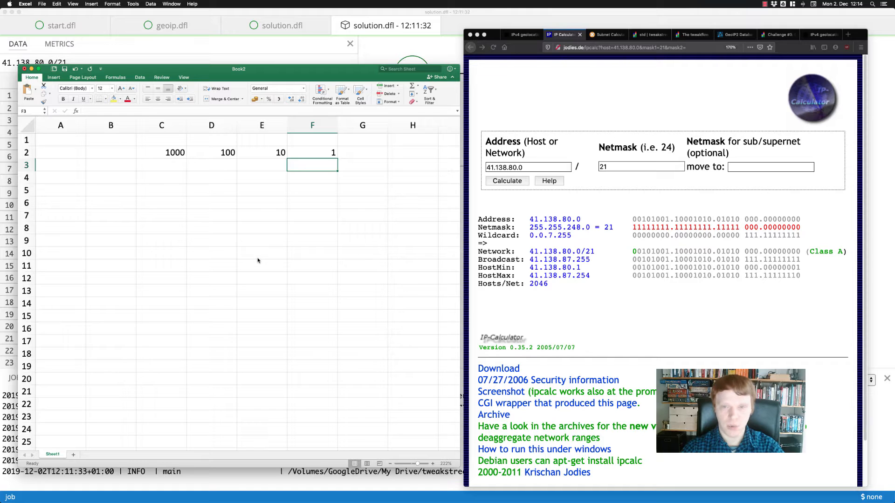
pyautogui.press('Left')
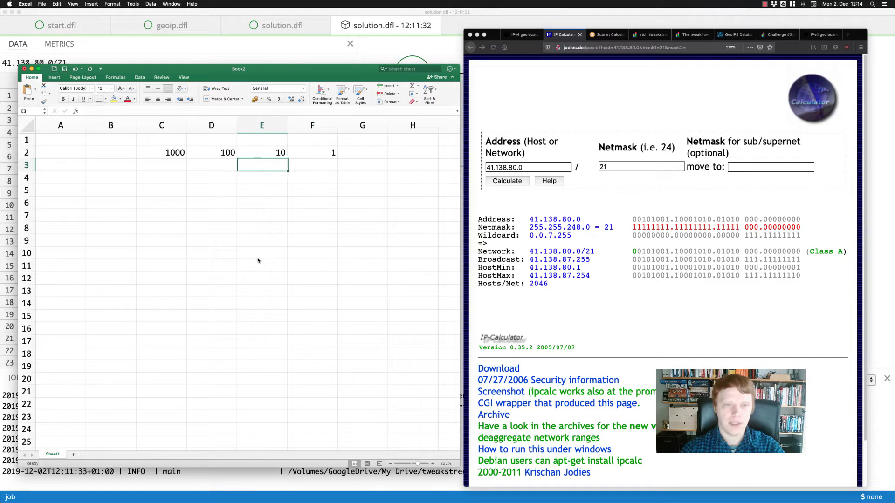
pyautogui.write('4')
pyautogui.press('Tab')
pyautogui.write('1')
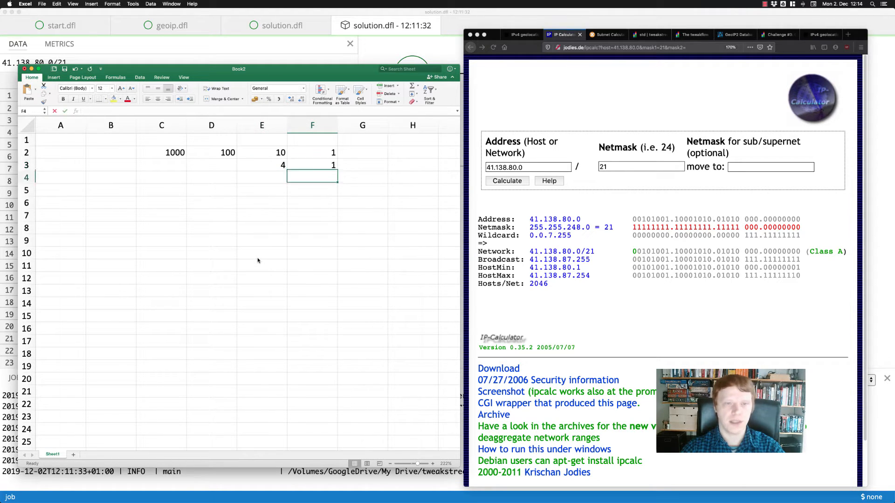
pyautogui.press('Return')
# Add the digit 1 in D3, beneath the 100 place value.
pyautogui.press('Up')
pyautogui.press('Up')
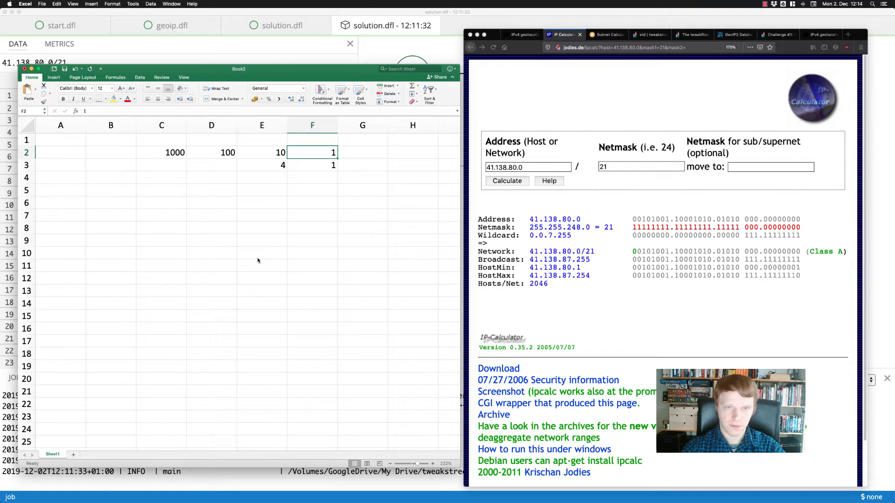
pyautogui.press('Left')
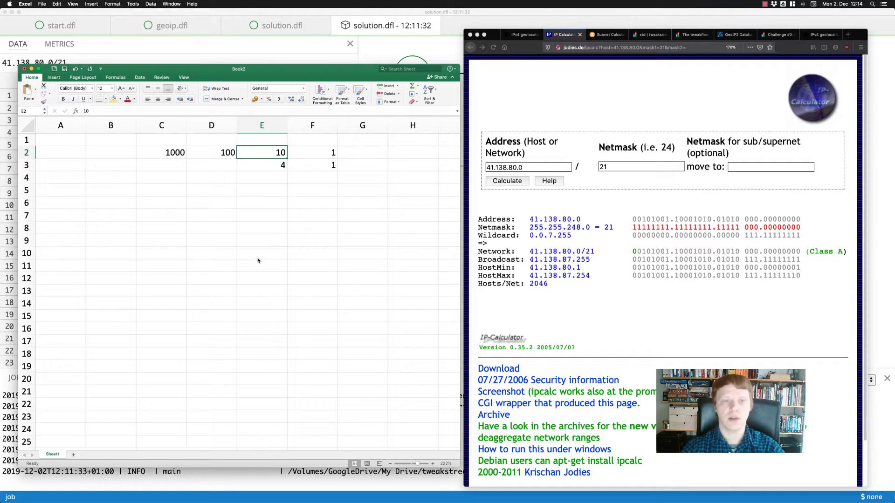
pyautogui.press('Right')
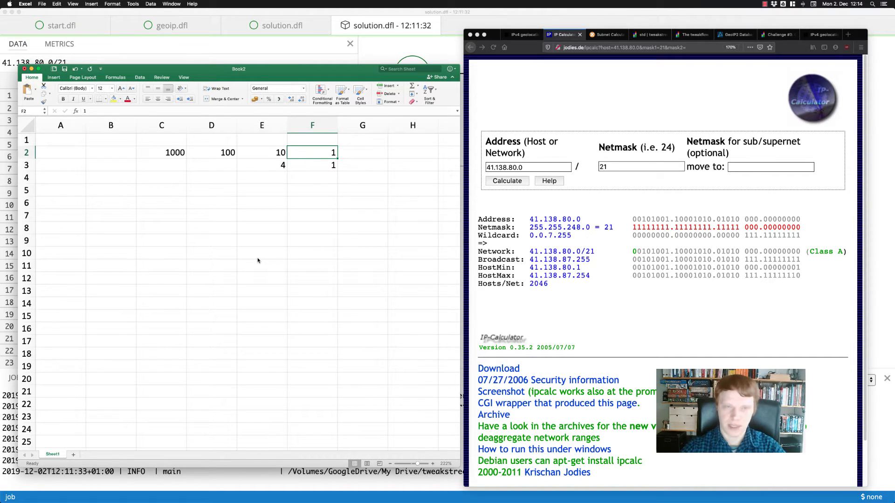
pyautogui.press('Left')
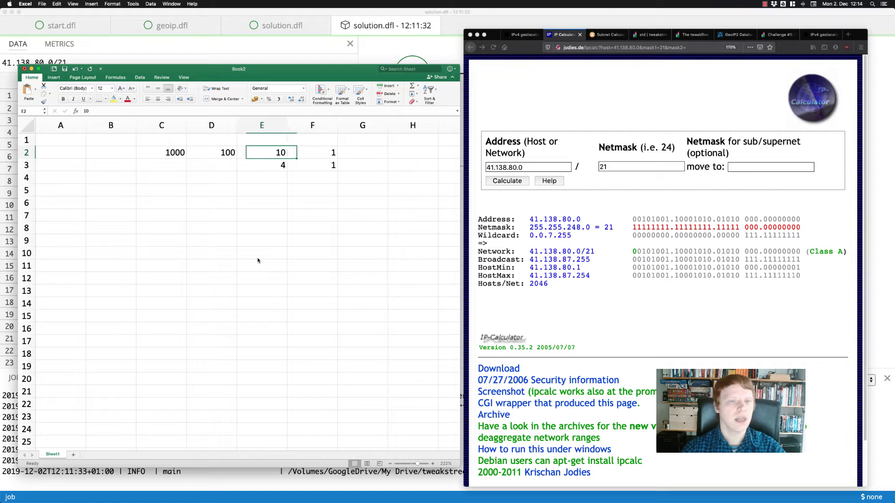
pyautogui.press('Left')
pyautogui.press('Down')
pyautogui.write('1')
pyautogui.press('Return')
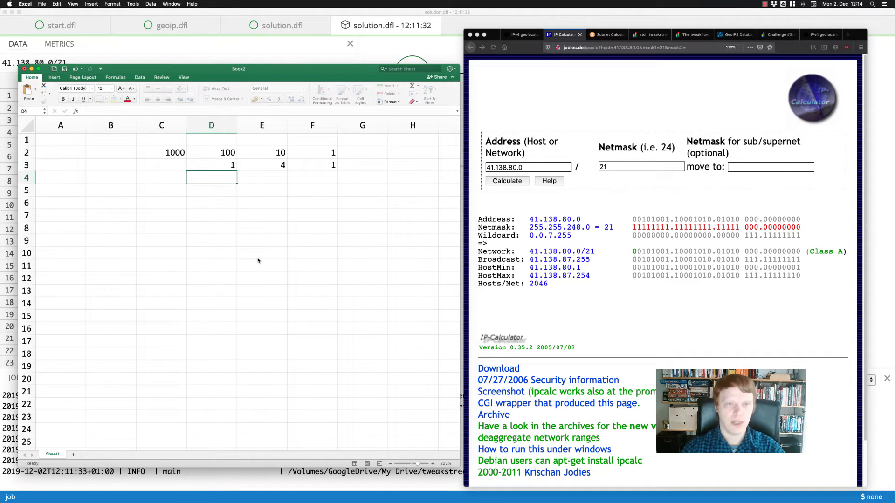
pyautogui.press('Up')
pyautogui.press('Right')
pyautogui.press('Left')
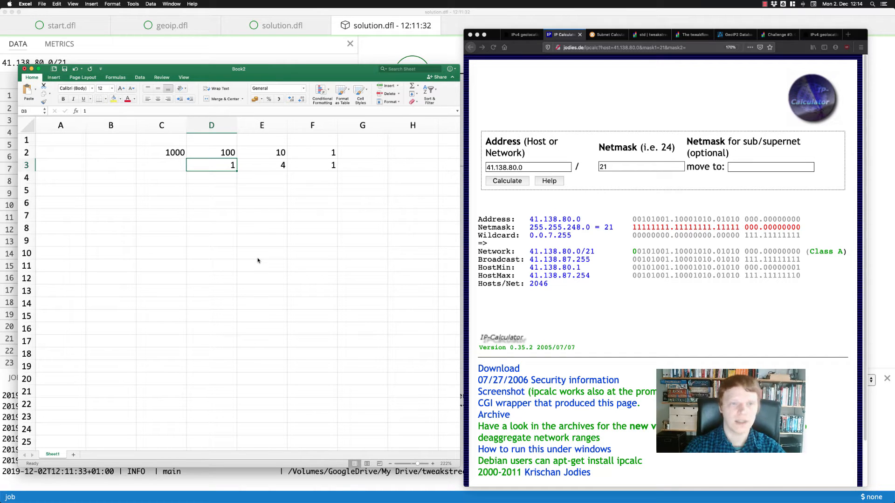
pyautogui.press('Left')
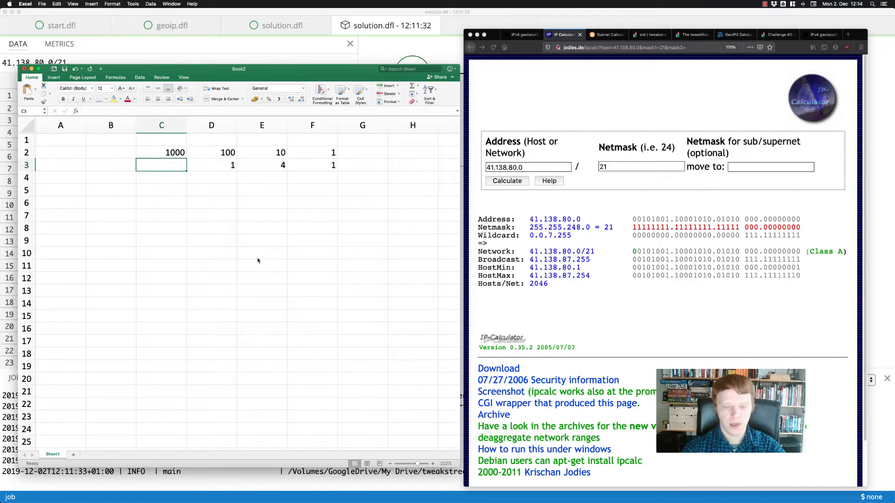
# Enter the digit 6 in C3, beneath the 1000 place value.
pyautogui.write('6')
pyautogui.press('Return')
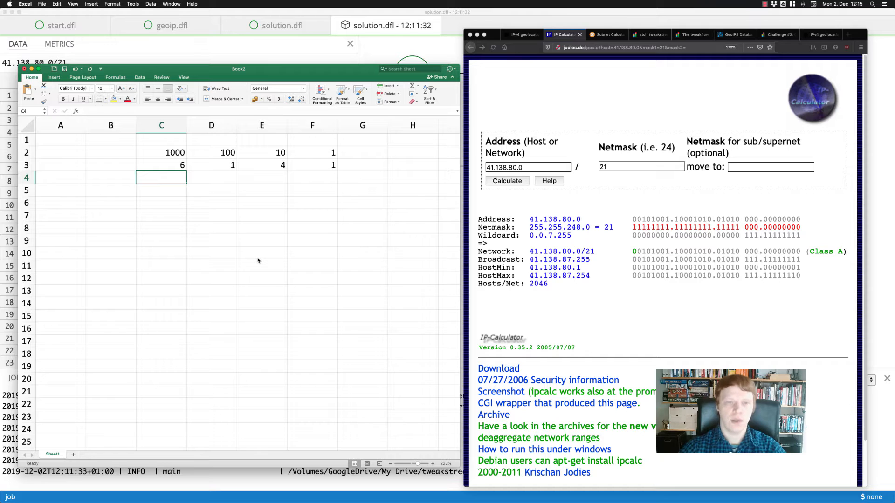
# Compare each digit in row 3 with the place value above it, going from column C through column F.
pyautogui.press('Up')
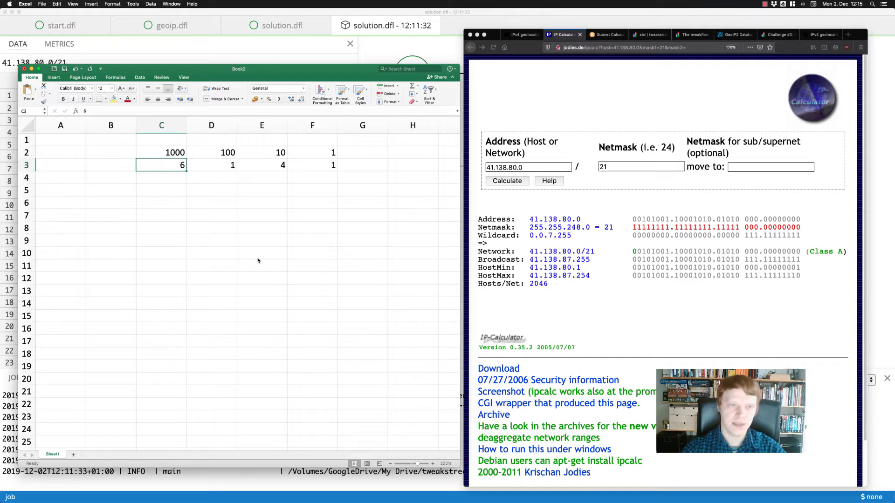
pyautogui.press('Up')
pyautogui.press('Down')
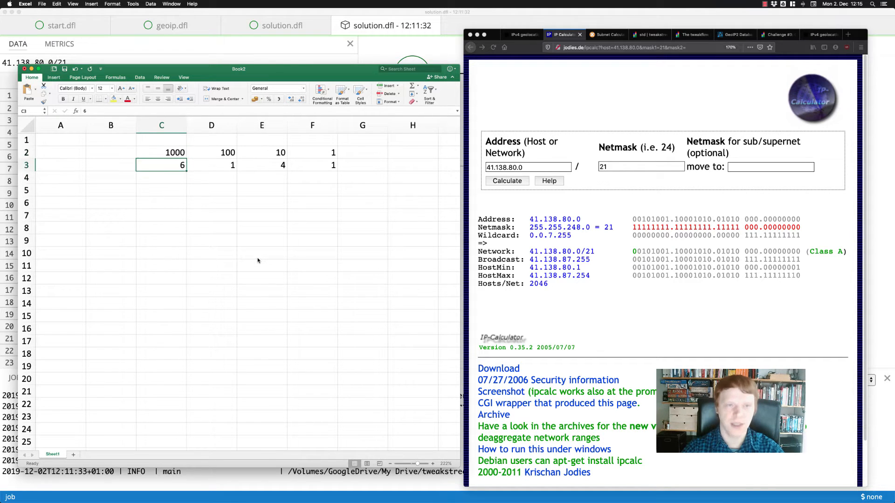
pyautogui.press('Right')
pyautogui.press('Up')
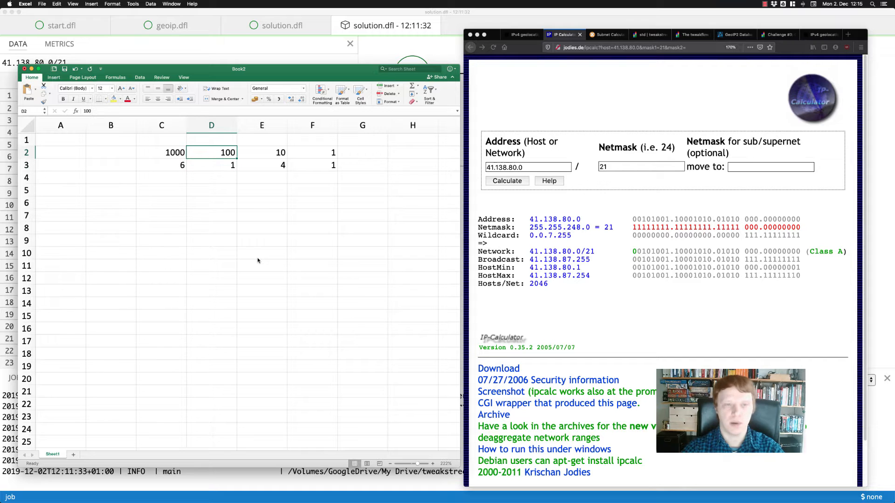
pyautogui.press('Right')
pyautogui.press('Down')
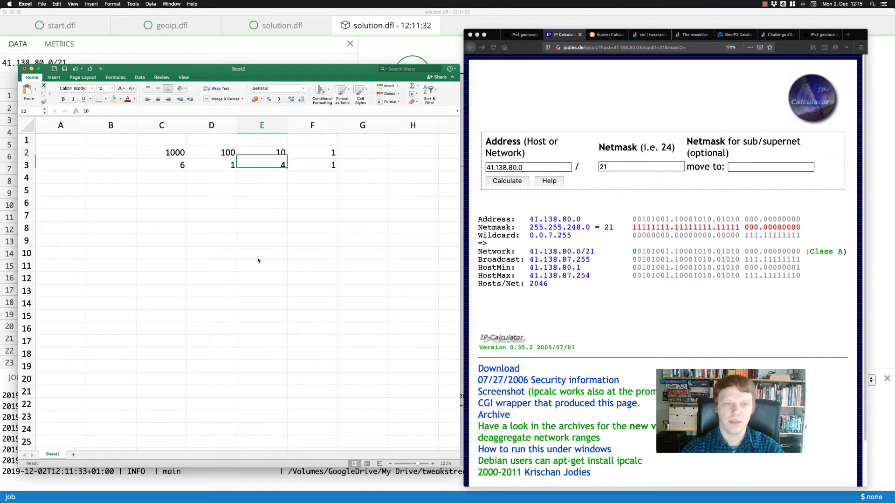
pyautogui.press('Up')
pyautogui.press('Down')
pyautogui.press('Down')
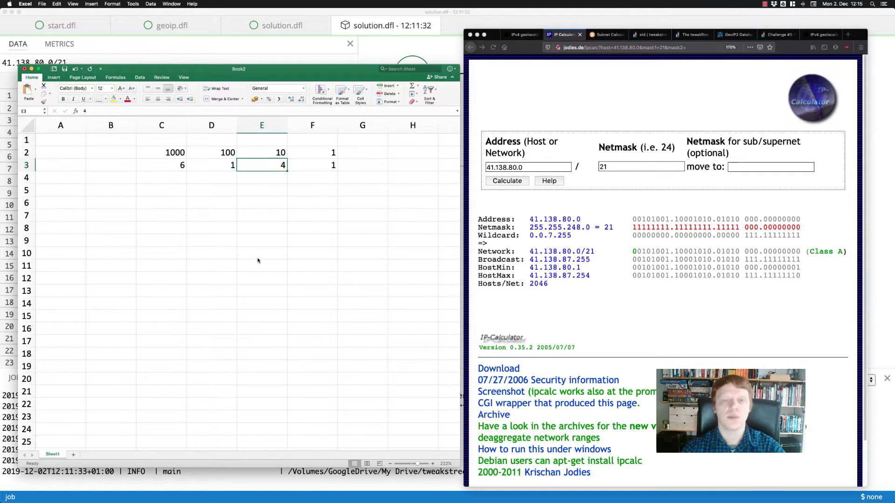
pyautogui.press('Right')
pyautogui.press('Up')
pyautogui.press('Up')
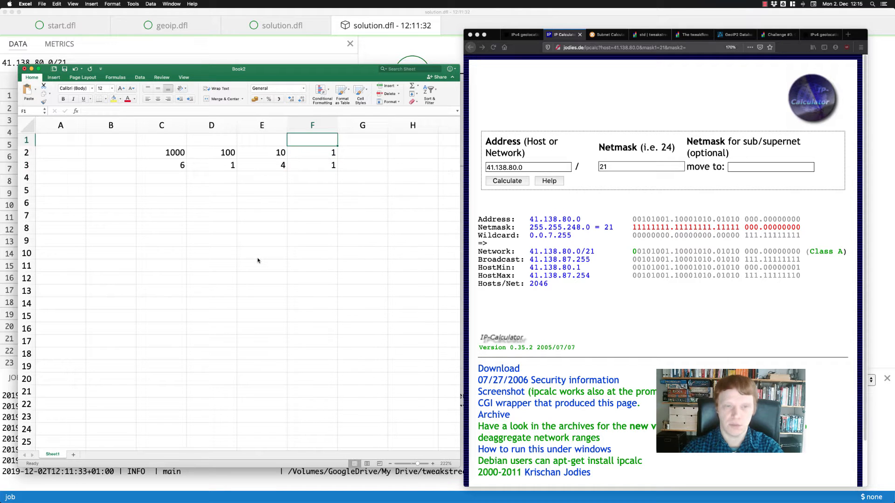
# Select the digits in C3:F3 to read them together as one decimal number, and leave the selection at C5.
pyautogui.press('Down')
pyautogui.press('Down')
pyautogui.press('Left')
pyautogui.press('Left')
pyautogui.press('Left')
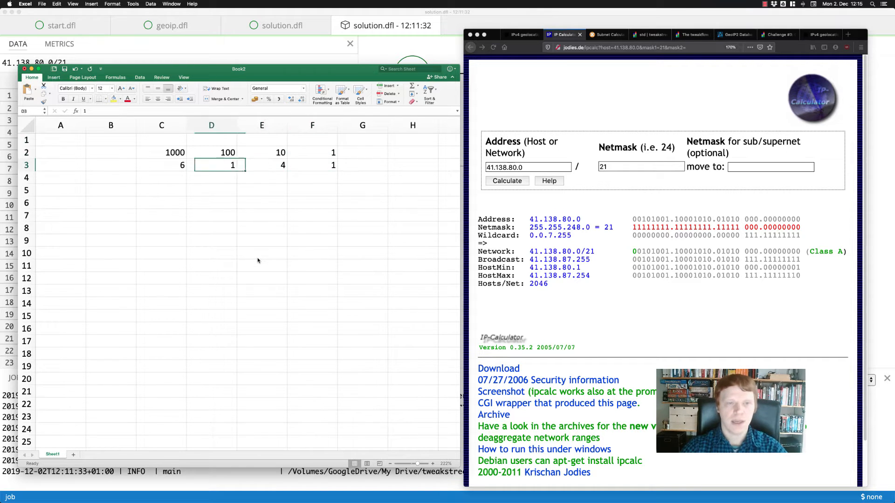
pyautogui.hotkey('shift', 'Right')
pyautogui.hotkey('shift', 'Right')
pyautogui.hotkey('shift', 'Right')
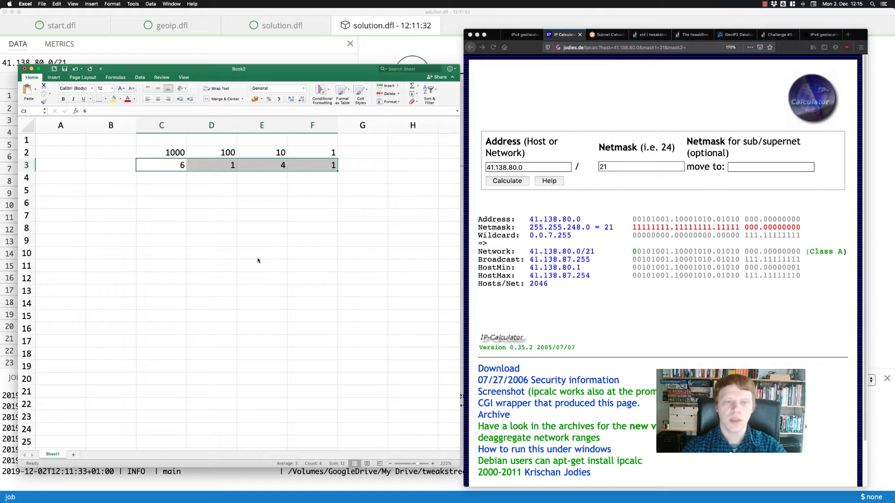
pyautogui.press('Down')
pyautogui.press('Down')
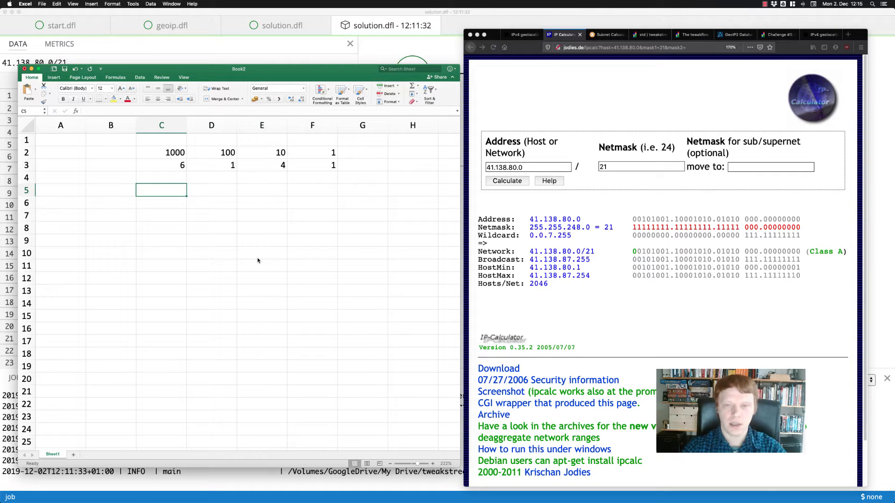